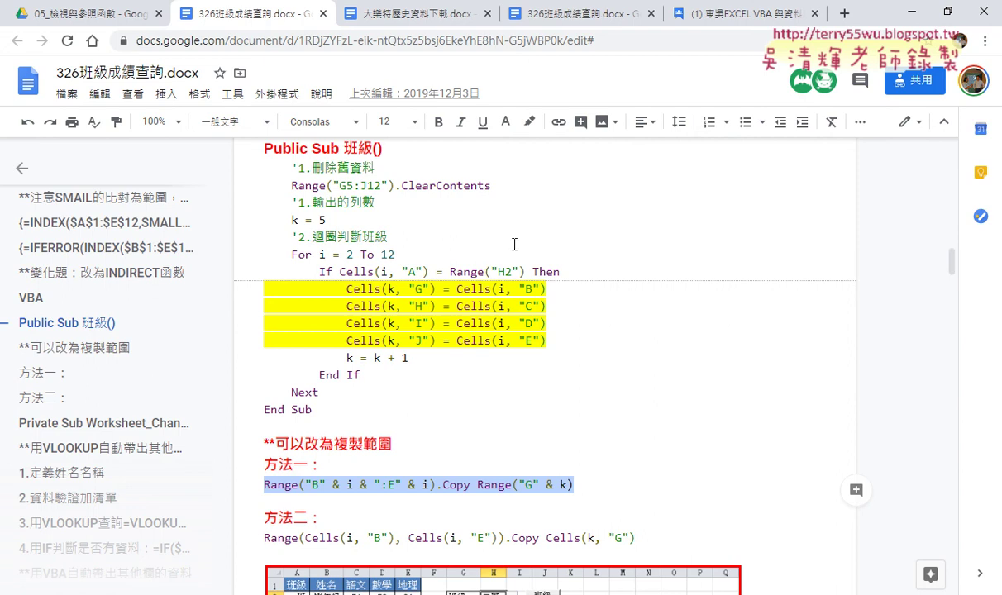
Highlight the G5:J12 clearing, k = 5 start row, H2 class check and four Cells copy lines in the notes
left_click_drag(291, 186, 388, 186)
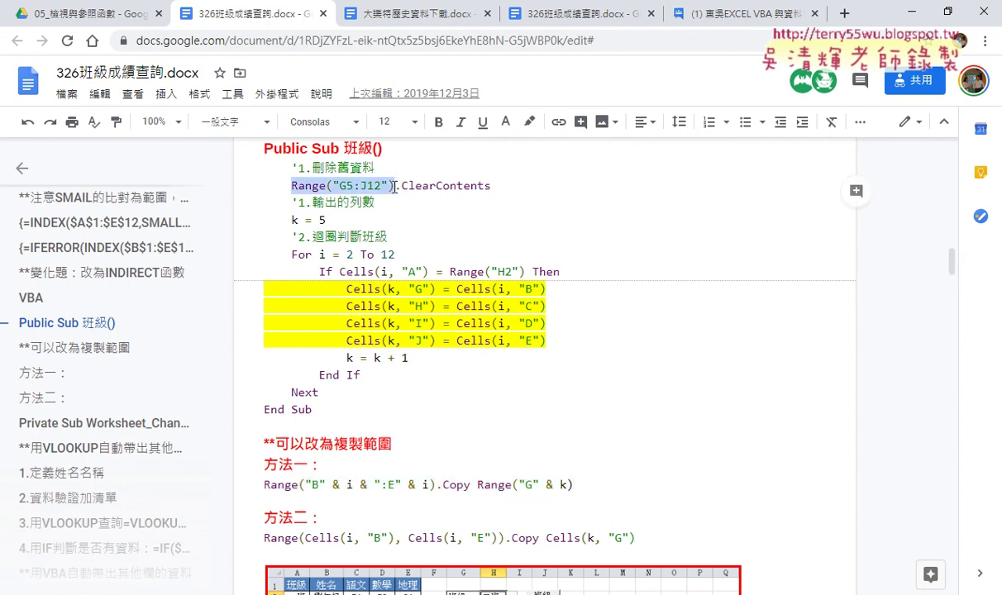
left_click_drag(492, 185, 395, 185)
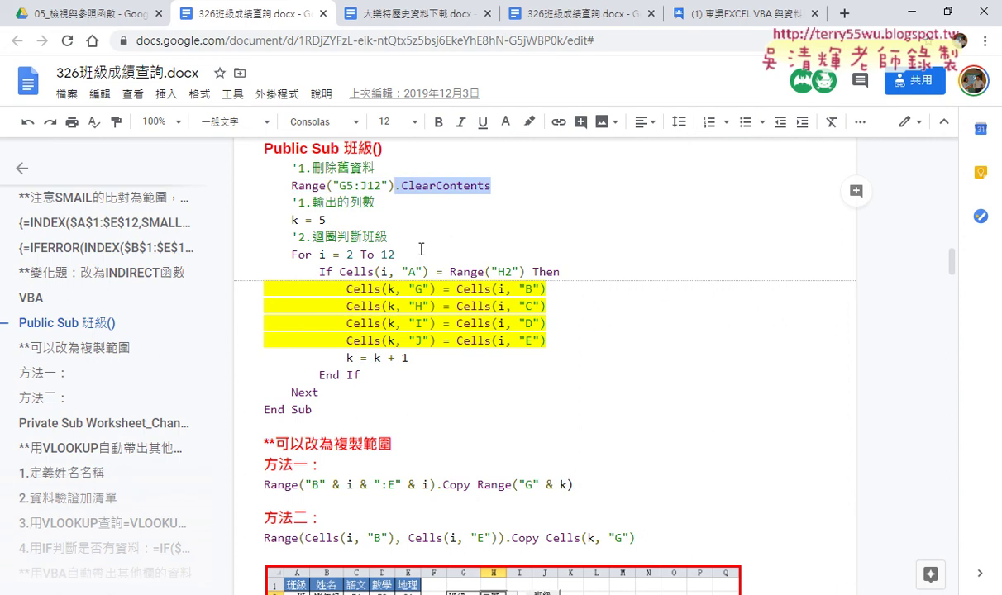
left_click_drag(327, 220, 285, 220)
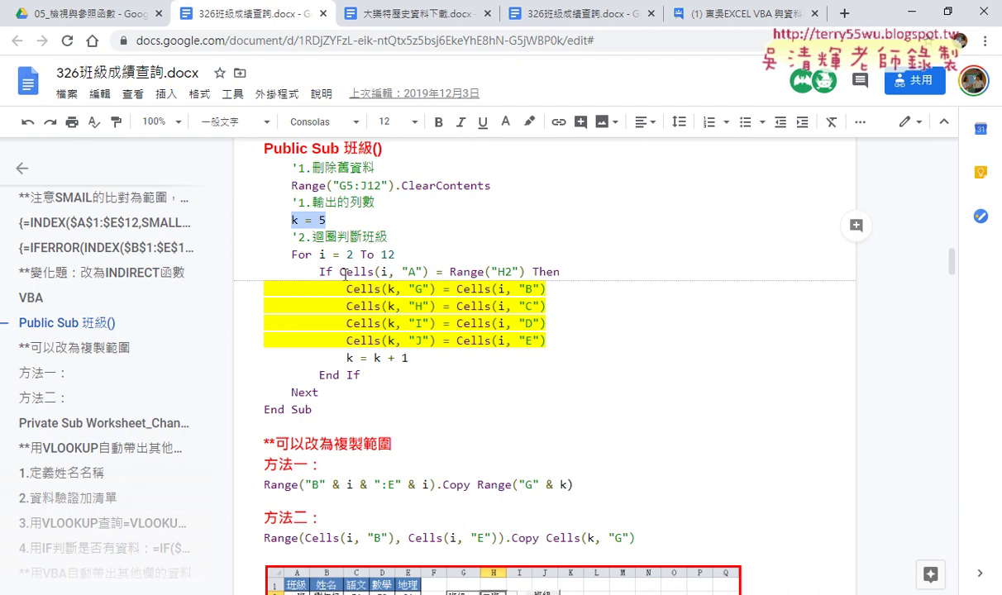
left_click_drag(341, 272, 524, 273)
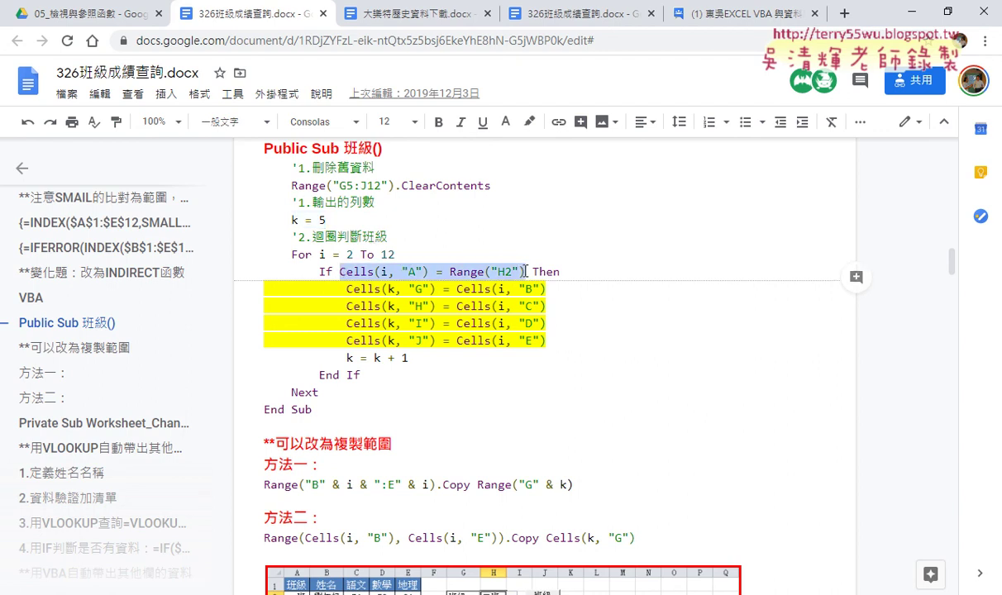
left_click_drag(545, 341, 341, 288)
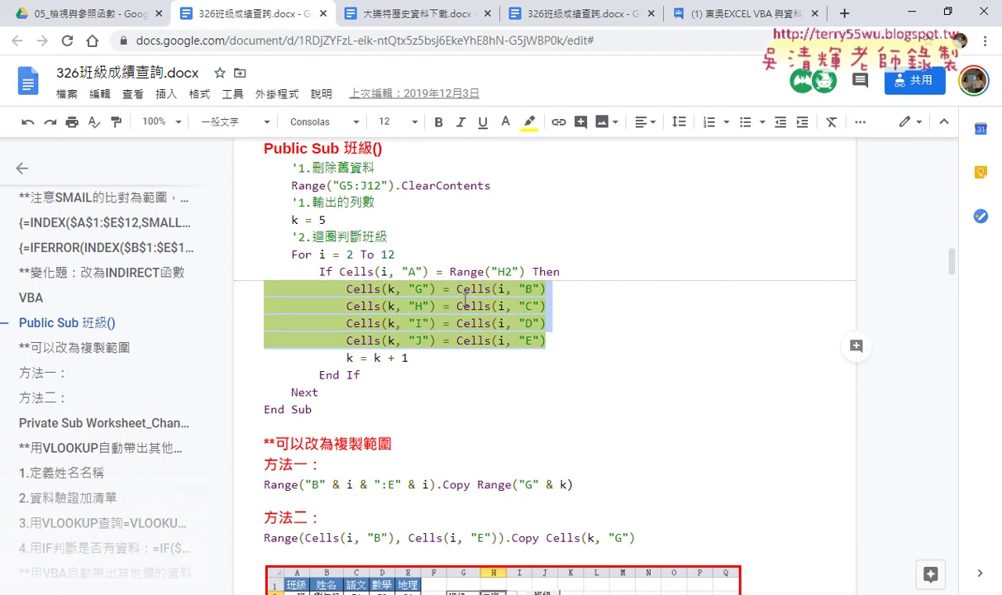
double_click(417, 289)
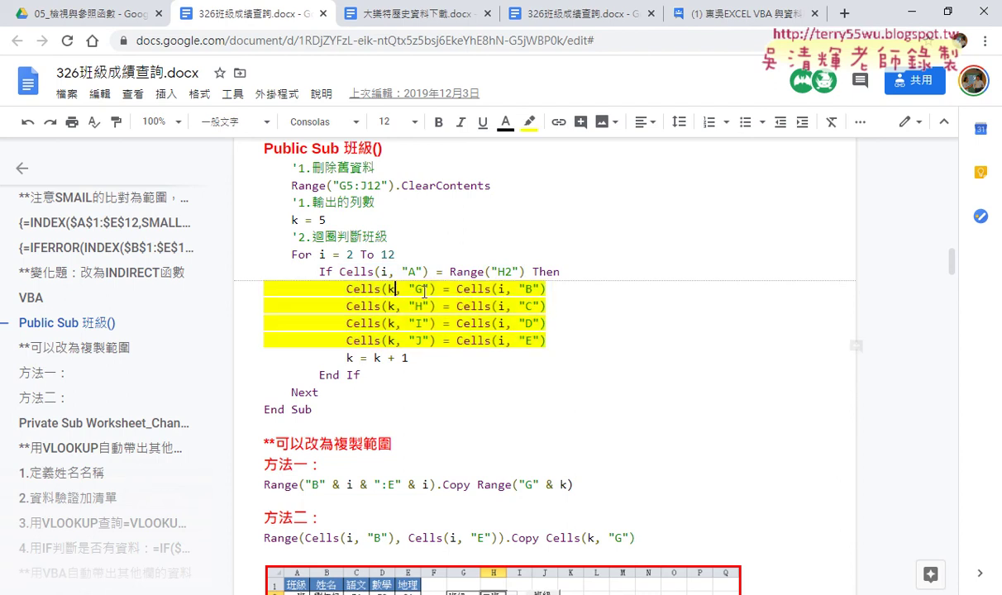
double_click(392, 289)
Check the students listed in G5 and G6 of the Excel workbook, then return to the notes
left_click(97, 524)
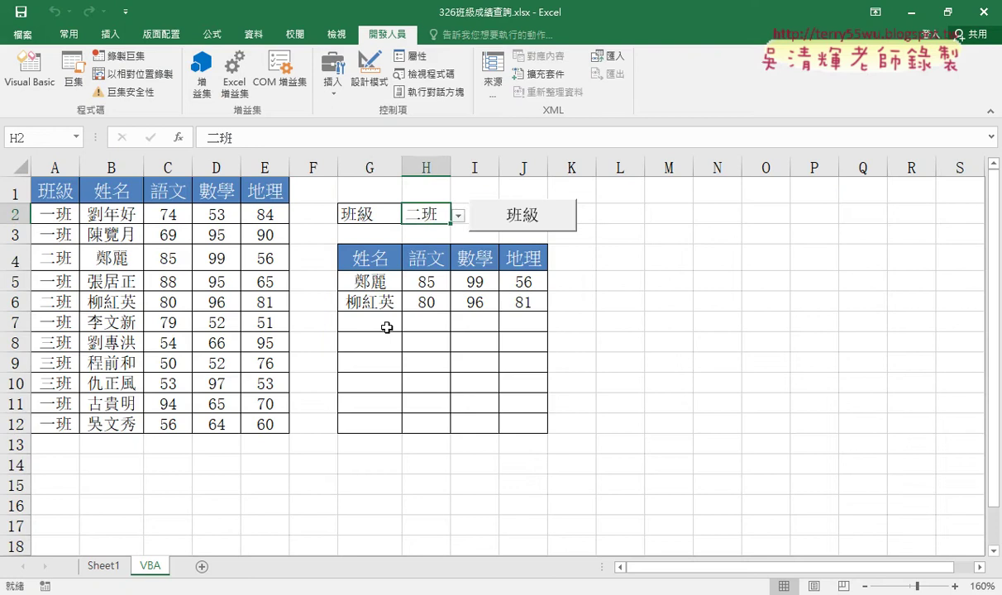
left_click(368, 283)
left_click(366, 302)
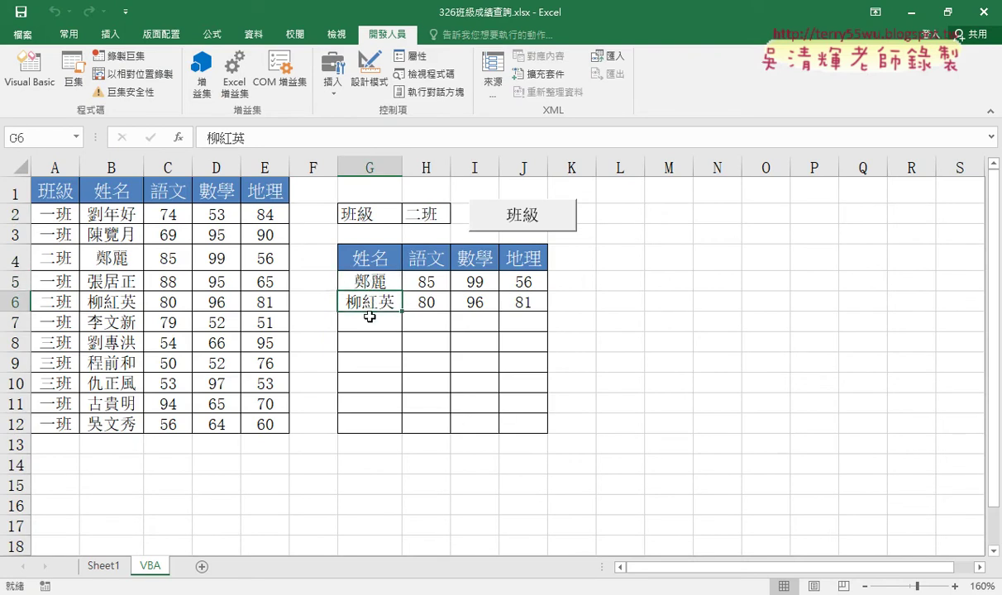
left_click(919, 14)
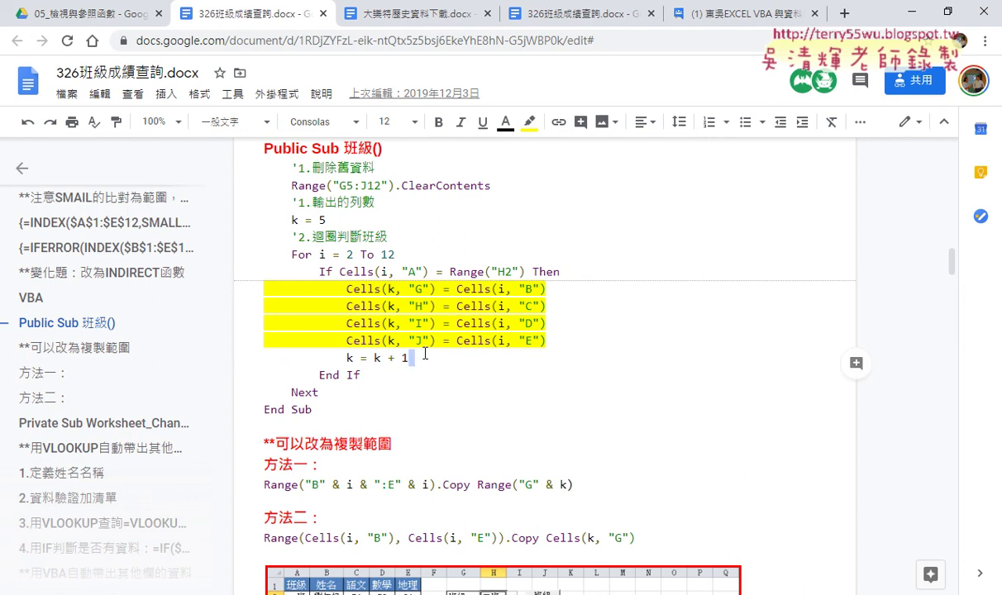
Highlight the k = k + 1 line and the four Cells lines, then minimize the browser
left_click_drag(425, 355, 347, 358)
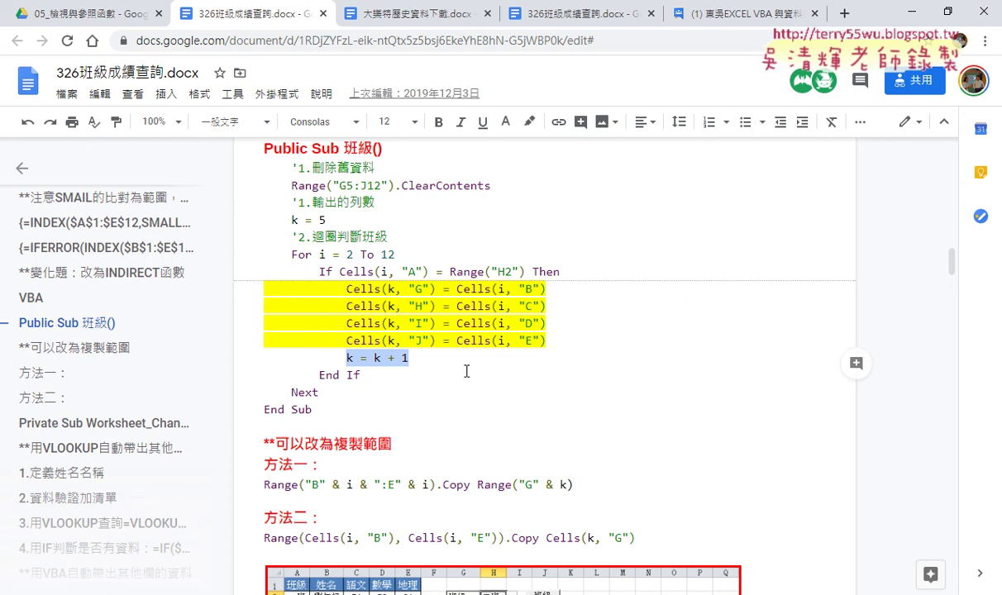
left_click_drag(546, 341, 247, 291)
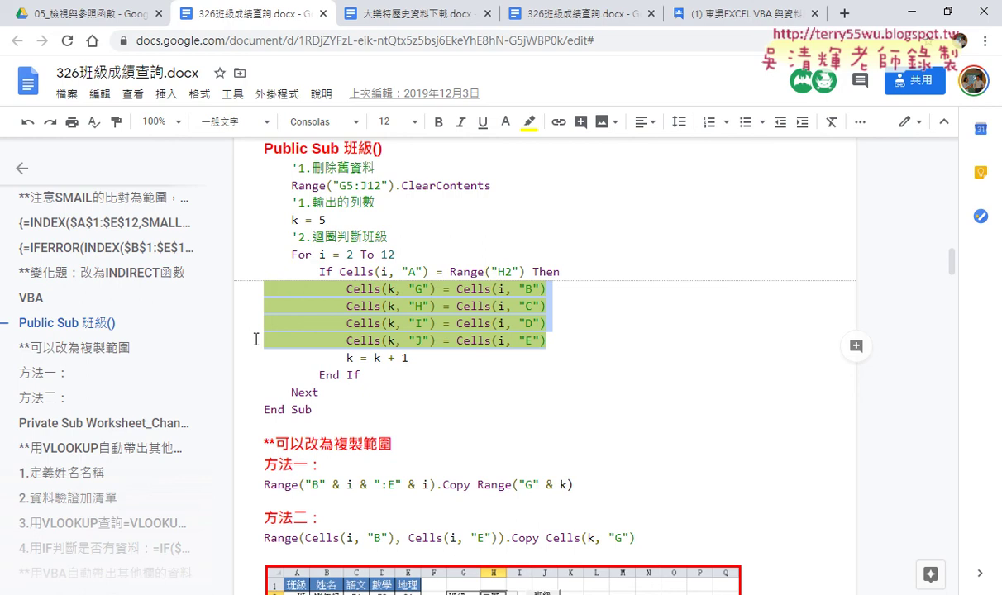
left_click(914, 15)
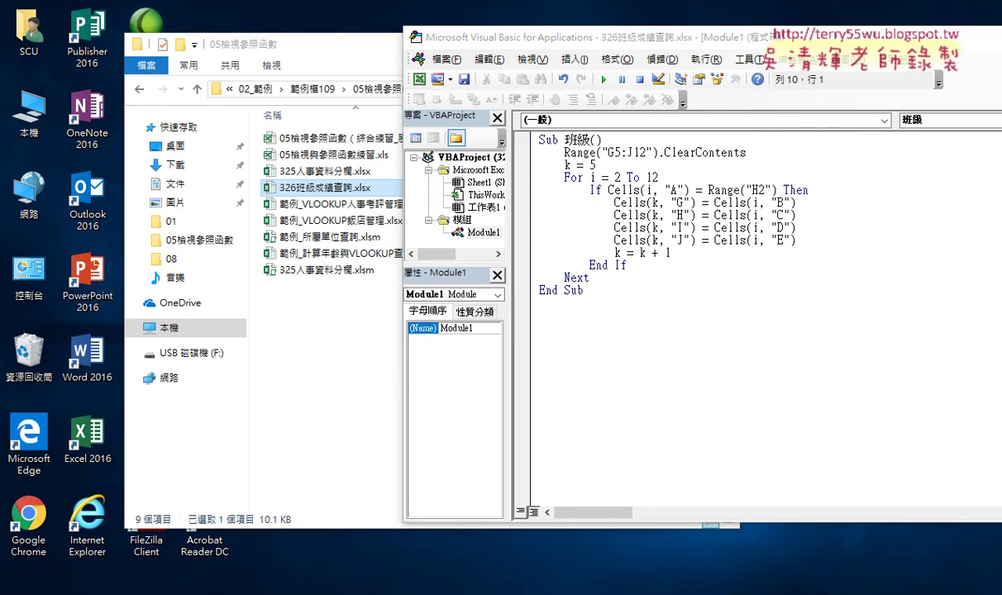
left_click(90, 542)
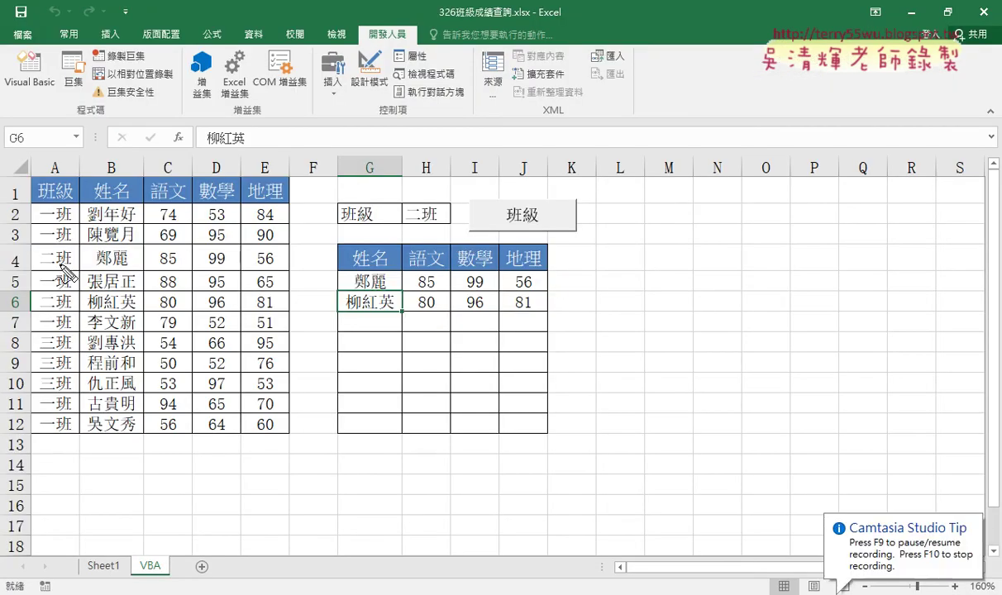
mouse_move(96, 268)
left_mouse_down()
mouse_move(141, 263)
mouse_move(324, 291)
left_mouse_up()
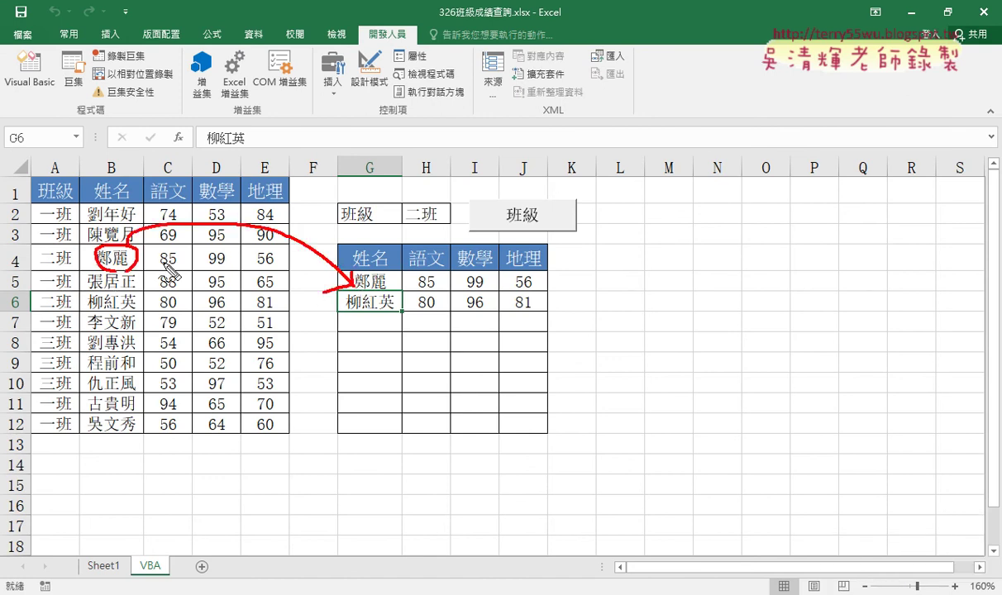
mouse_move(161, 250)
left_mouse_down()
mouse_move(170, 266)
mouse_move(286, 265)
left_mouse_up()
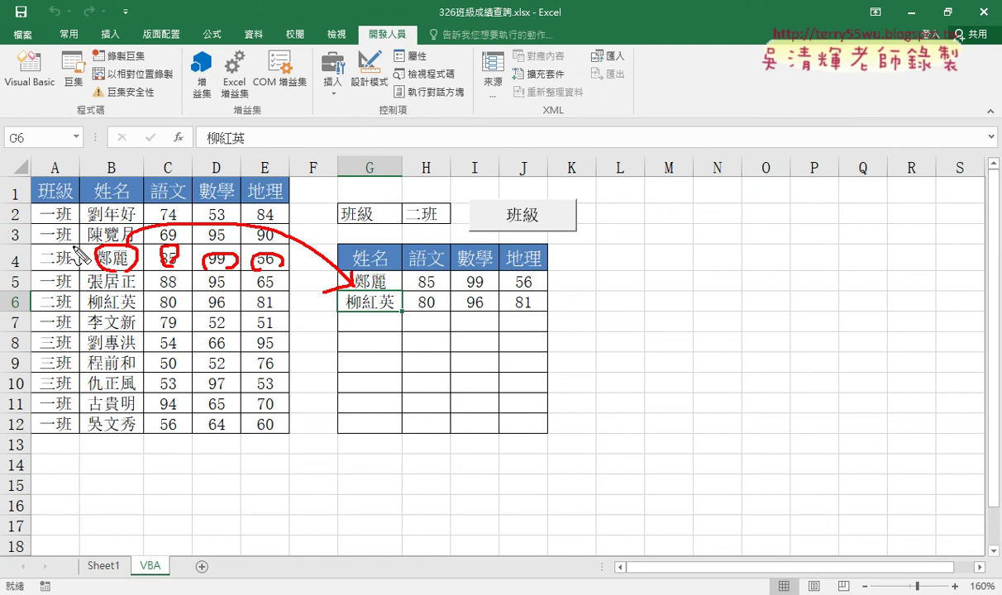
mouse_move(77, 239)
left_mouse_down()
mouse_move(252, 242)
mouse_move(249, 276)
left_mouse_up()
mouse_move(339, 267)
left_mouse_down()
mouse_move(521, 273)
mouse_move(355, 302)
left_mouse_up()
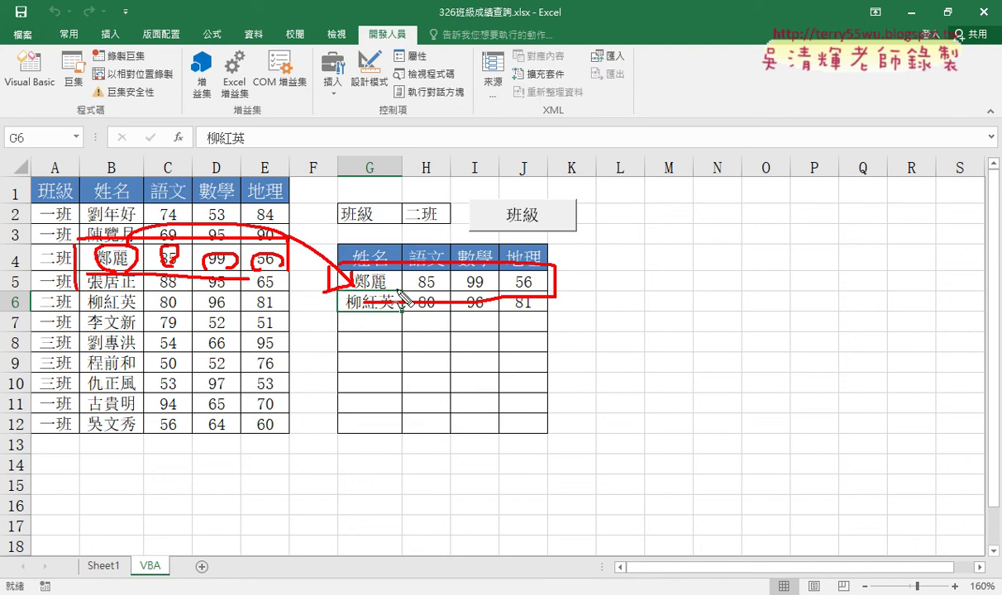
mouse_move(382, 282)
left_mouse_down()
mouse_move(368, 263)
mouse_move(388, 294)
left_mouse_up()
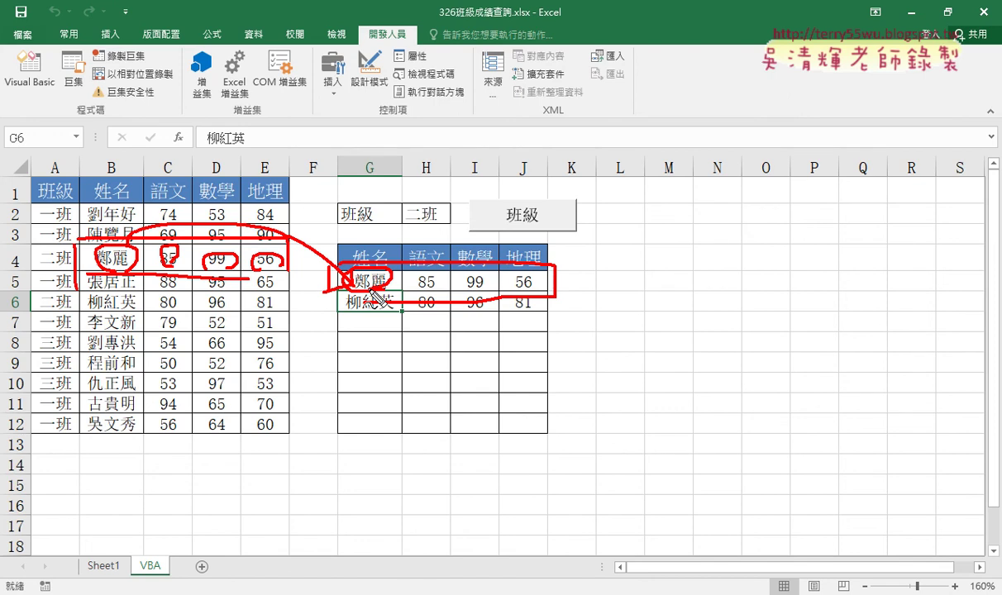
key("Escape")
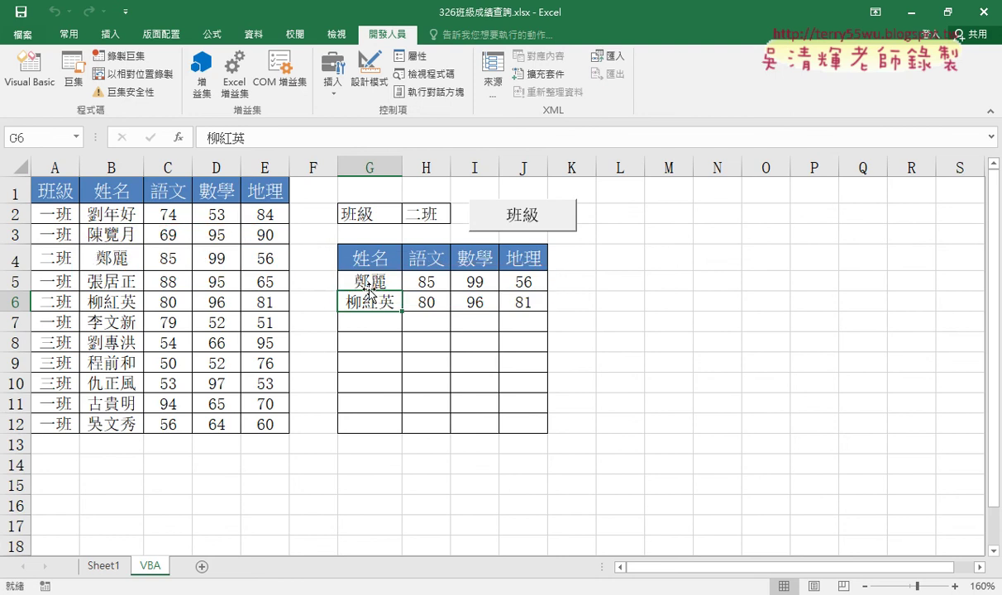
Comment out the four Cells(k, …) lines in Sub 班級() and add an indented blank line below them
left_click(30, 70)
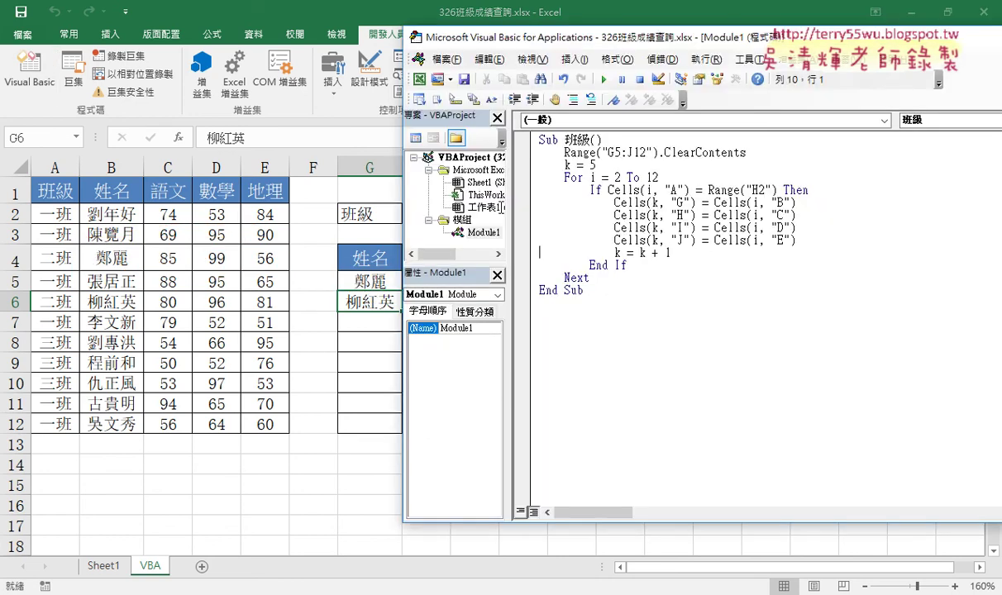
left_click_drag(797, 240, 505, 200)
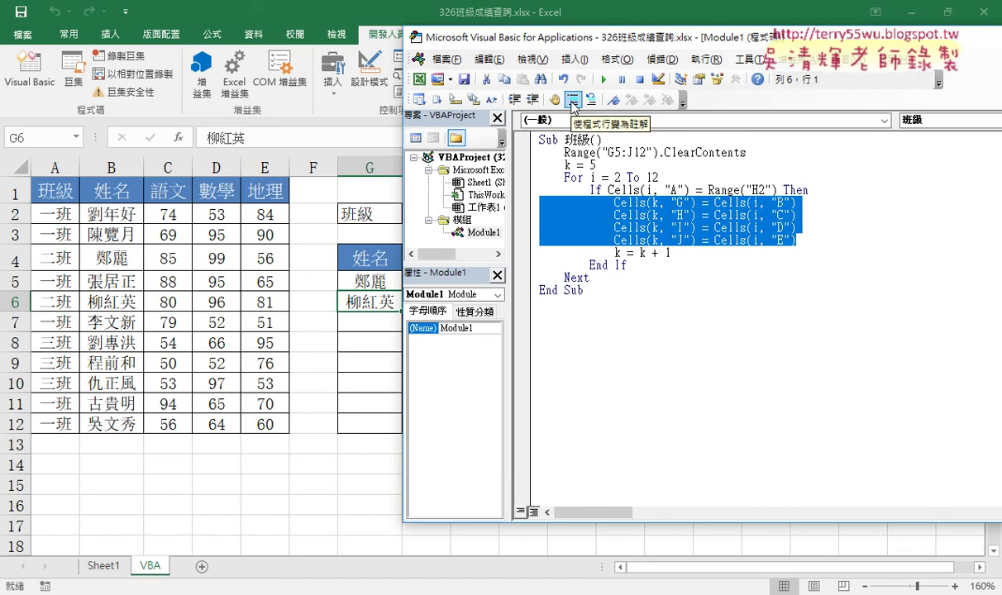
left_click(572, 100)
left_click(814, 241)
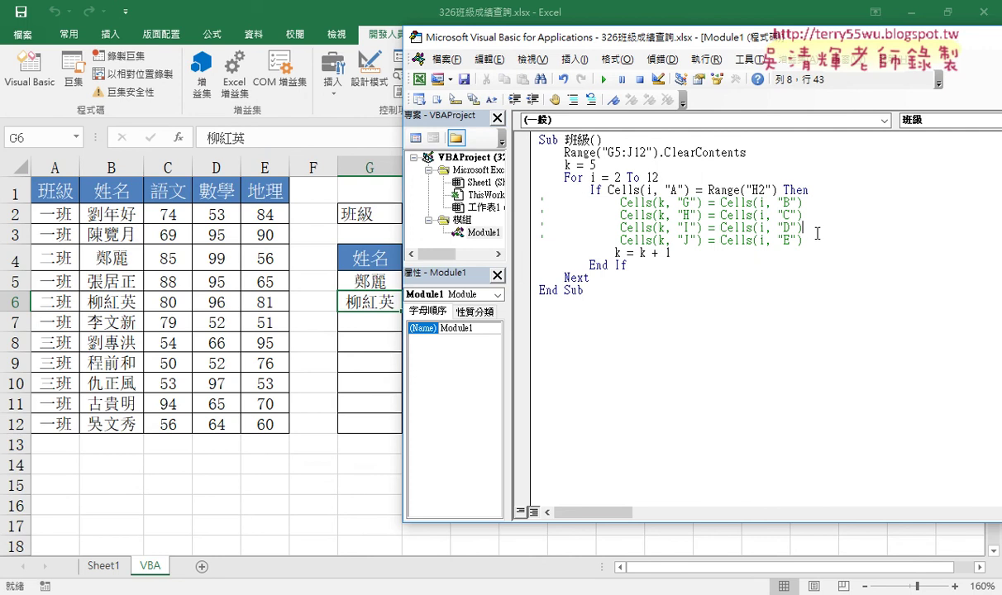
key("Return")
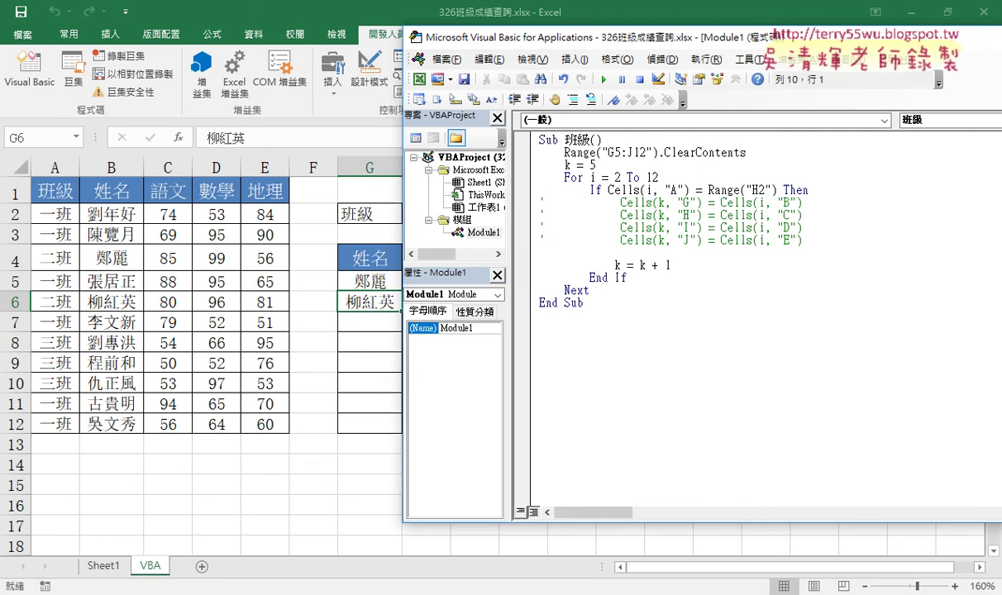
key("Tab")
Write Range("B2:E2").Copy Range("G5") on the new line inside the If block and select it
left_click_drag(404, 180, 478, 182)
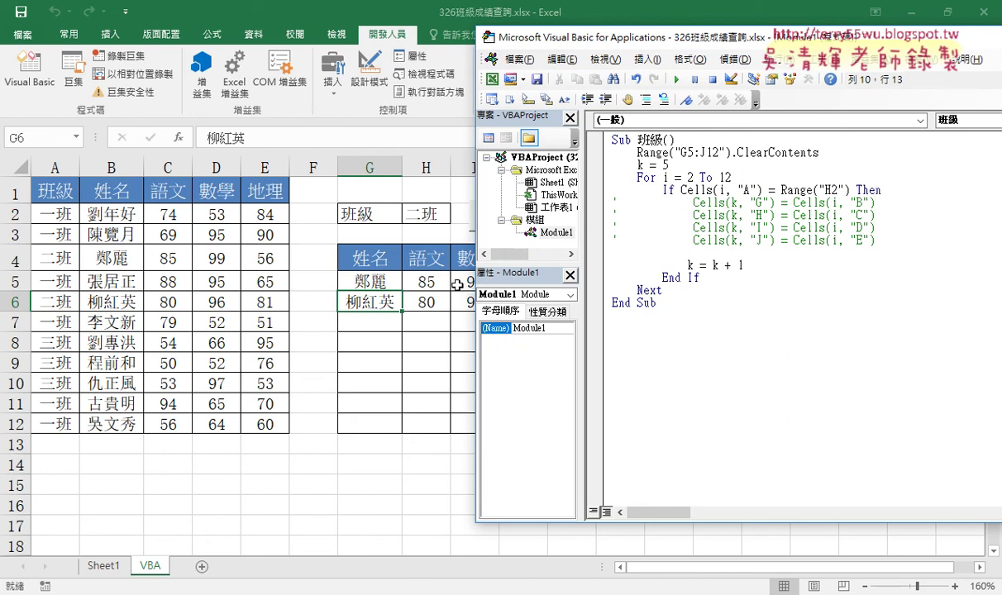
type("ra")
type("ng")
type("e(\"")
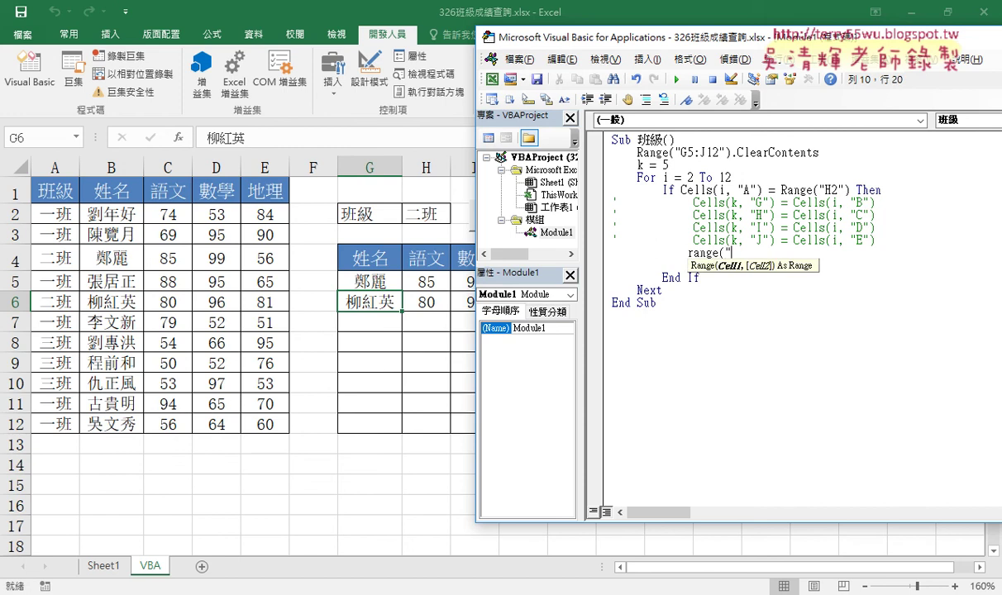
type("B2")
type(":")
type("E2")
type("\")")
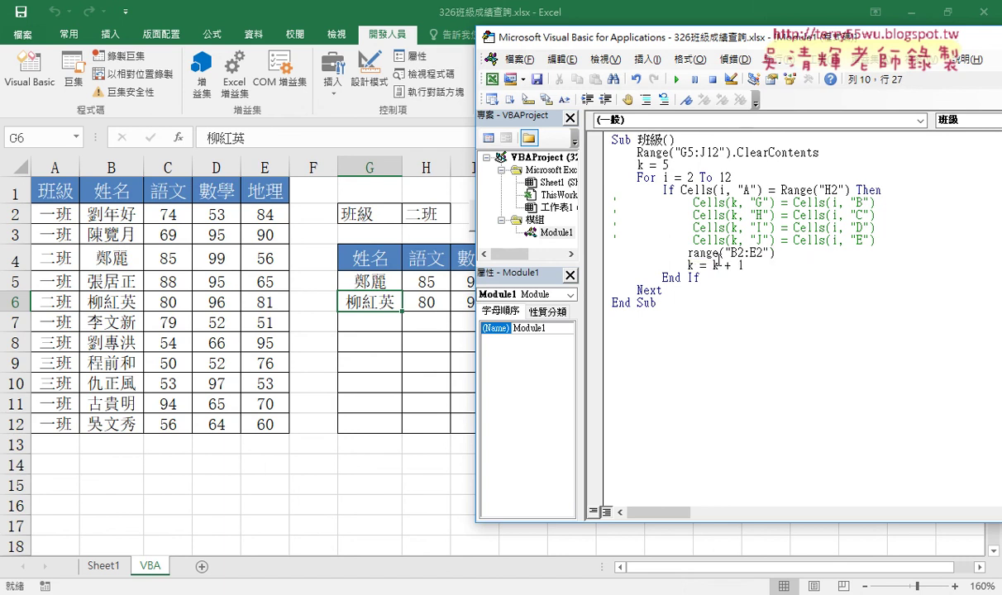
type(".cop")
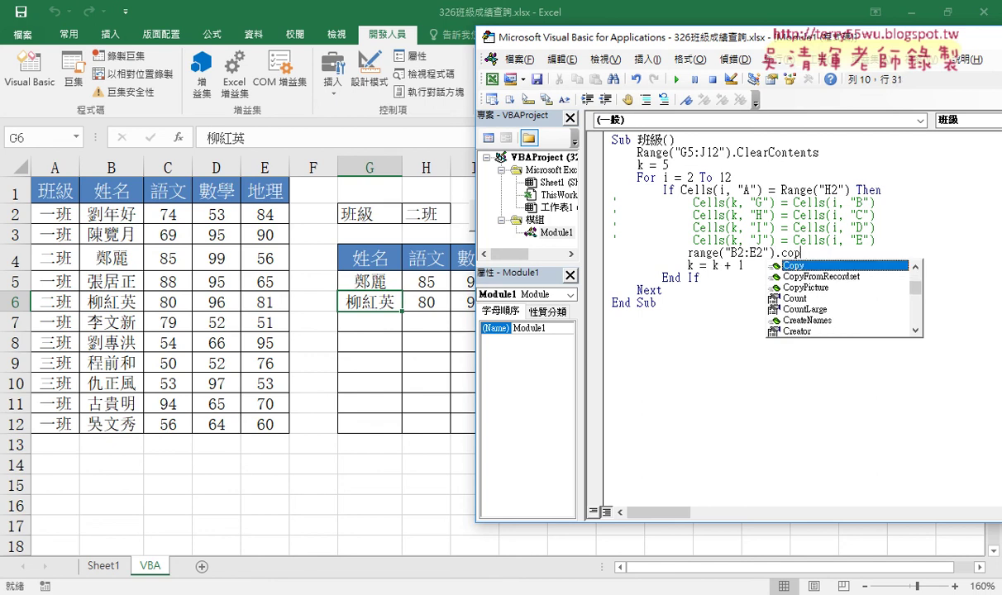
type("y")
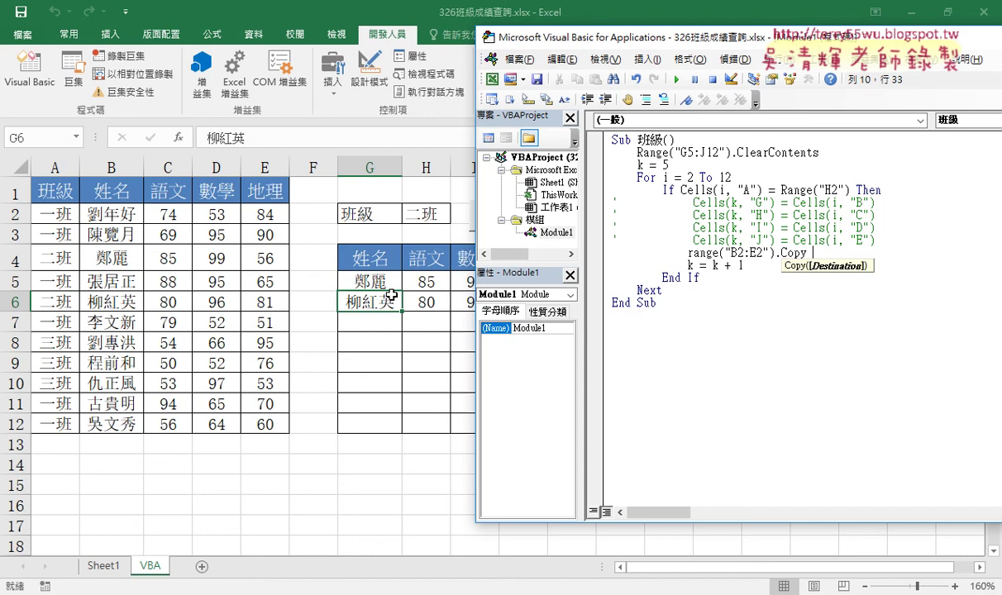
type("ra")
type("nge(")
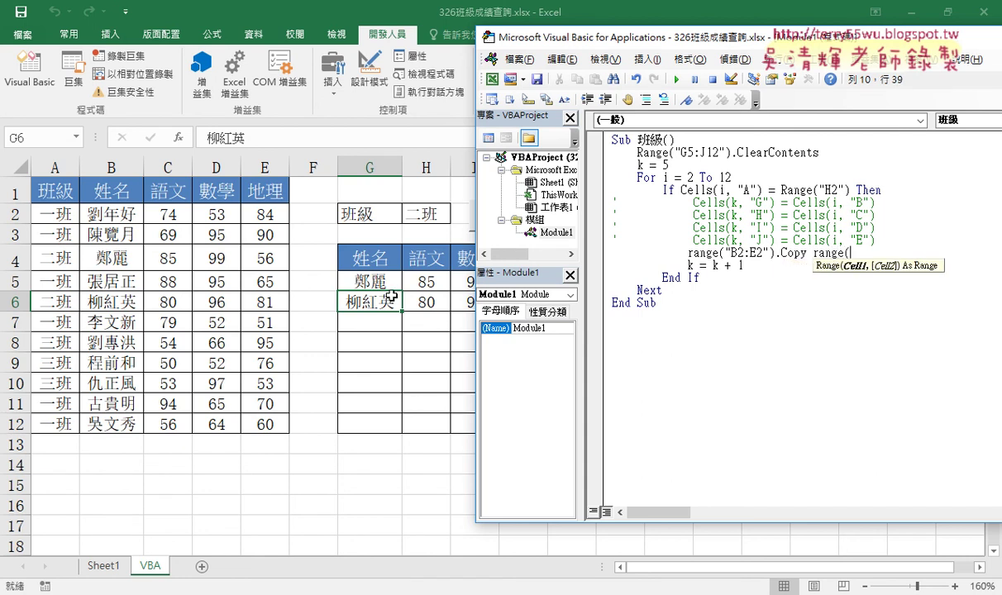
type("\"")
type("G5\"")
type(")")
left_click(911, 381)
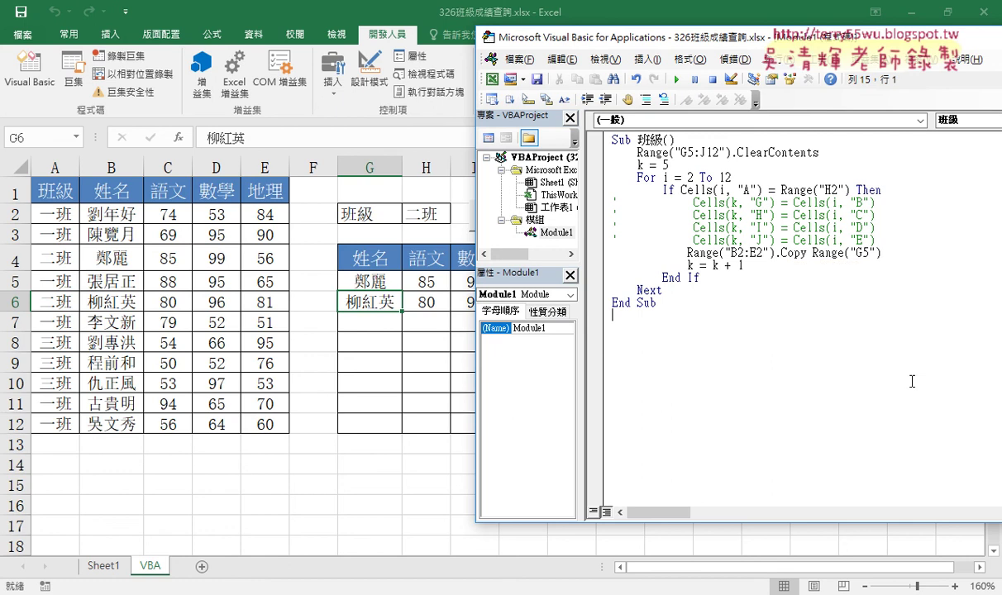
left_click_drag(882, 252, 687, 252)
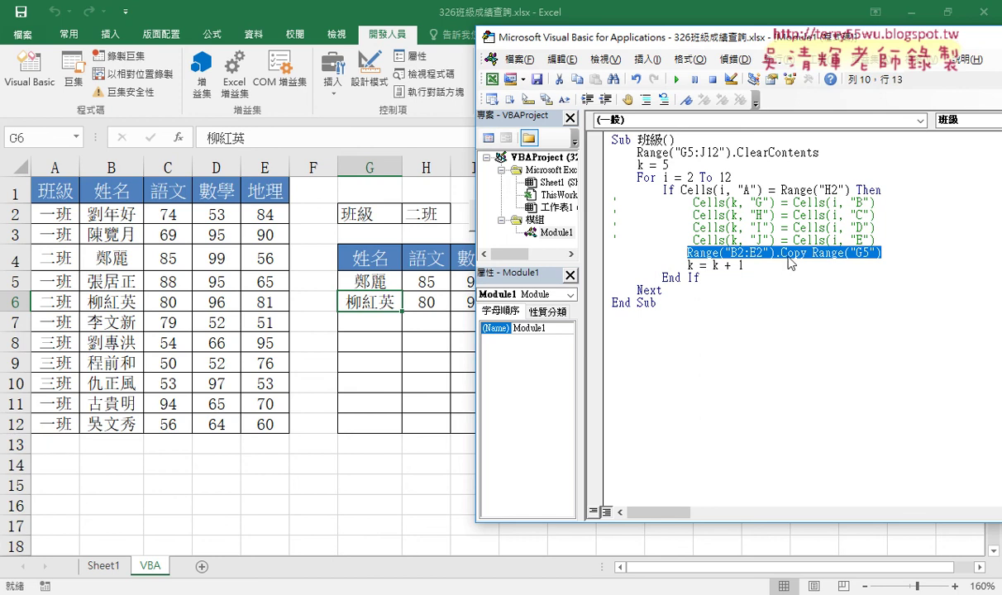
Change the copy source to Range("B" & i & ":E" & i)
left_click(744, 252)
key("shift+Left")
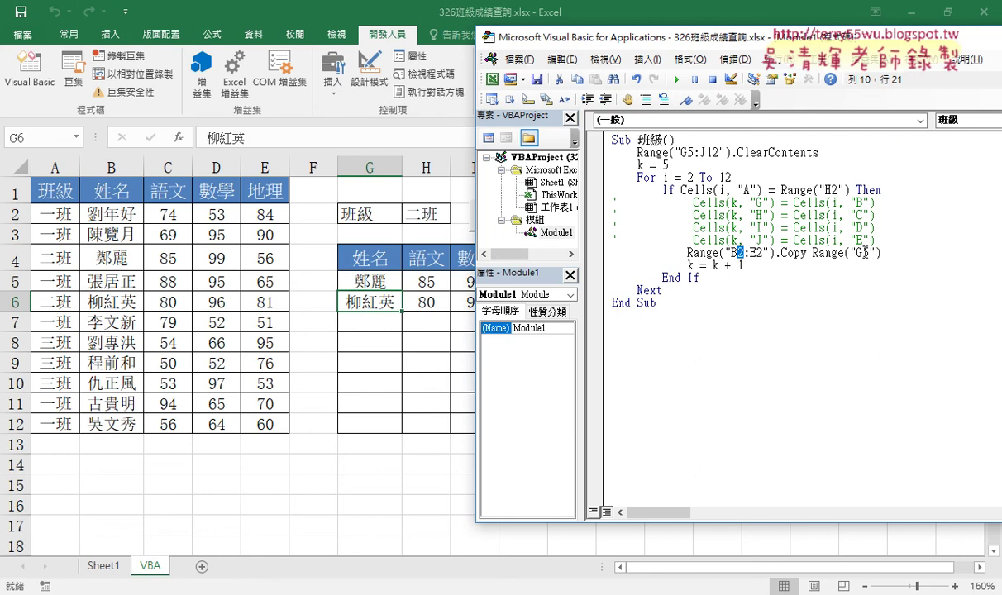
left_click_drag(862, 252, 868, 253)
left_click_drag(737, 252, 744, 252)
type("\"B\" ")
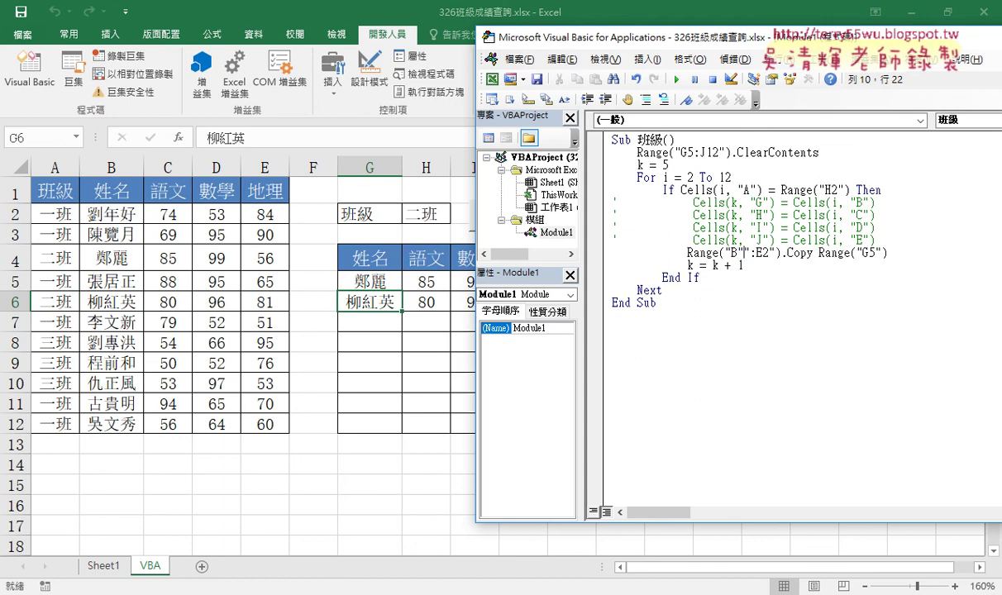
type("& ")
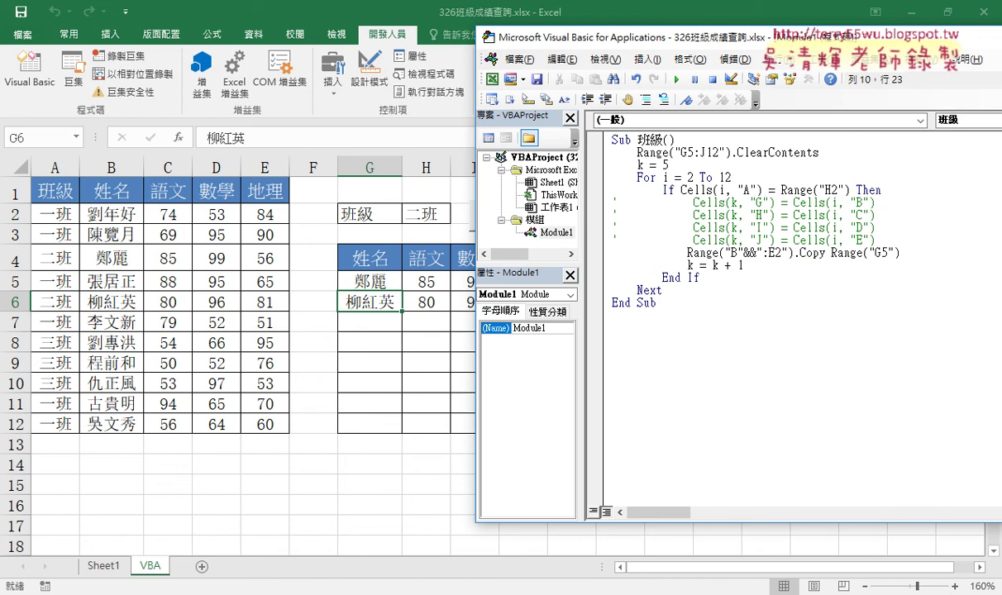
type("i")
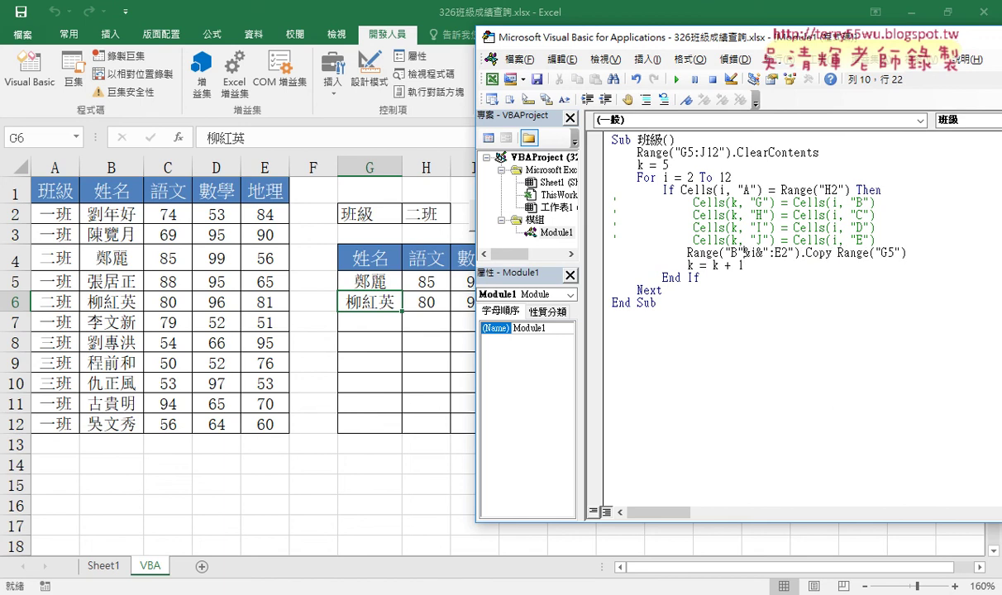
key("Right")
key("Right")
key("Right")
key("space")
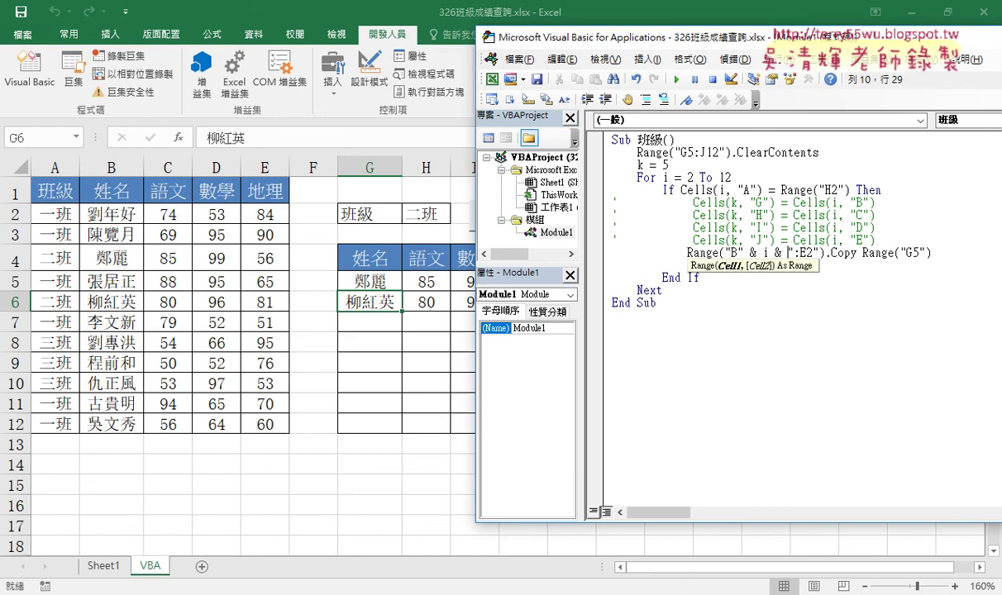
key("Right")
key("Right")
key("Right")
key("shift+Right")
type("\"")
type(" & ")
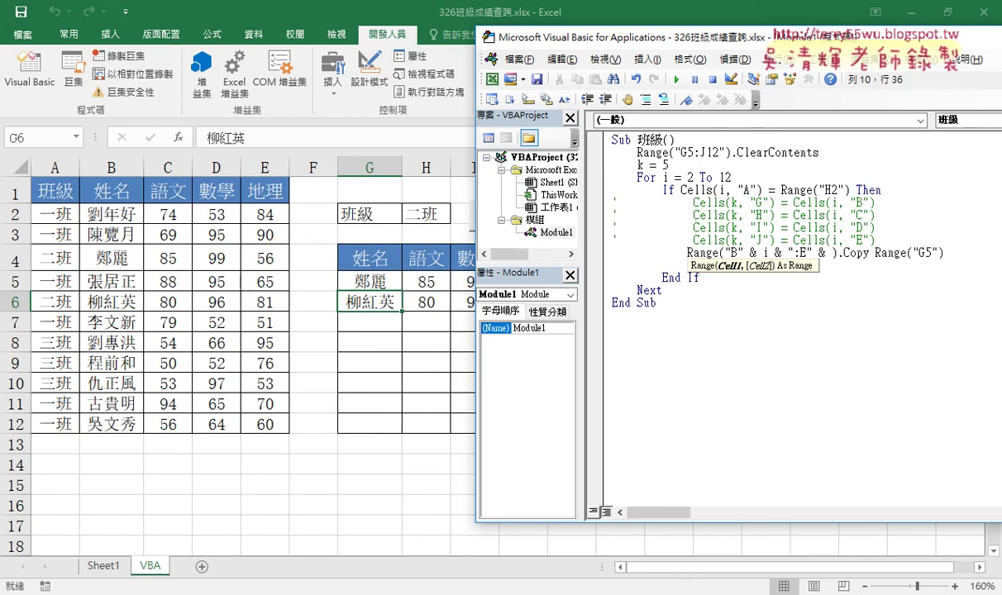
type("i")
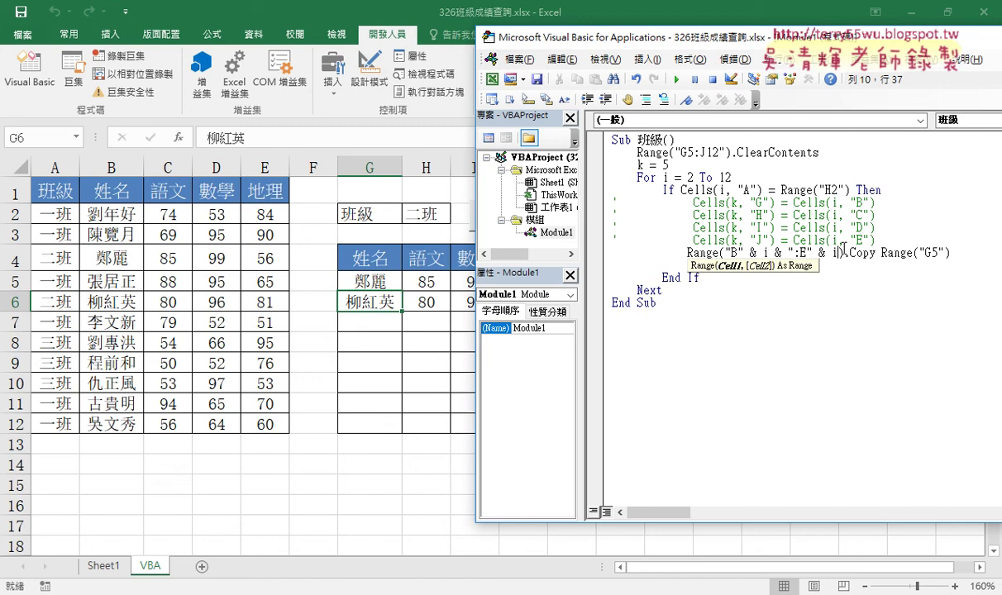
key("shift+Left")
key("shift+Left")
key("shift+Left")
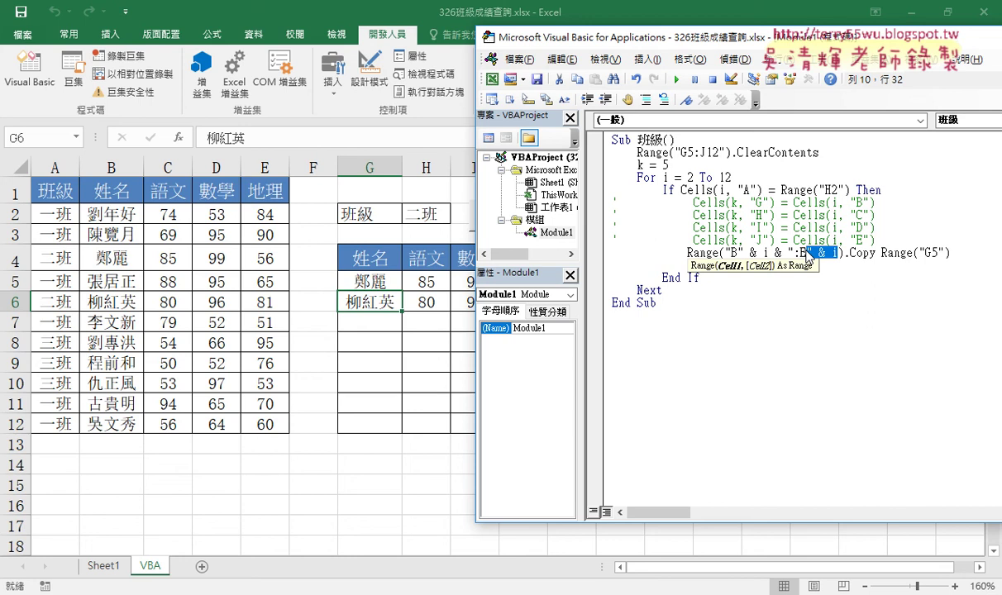
Change the copy destination from G5 to Range("G" & k)
left_click(935, 253)
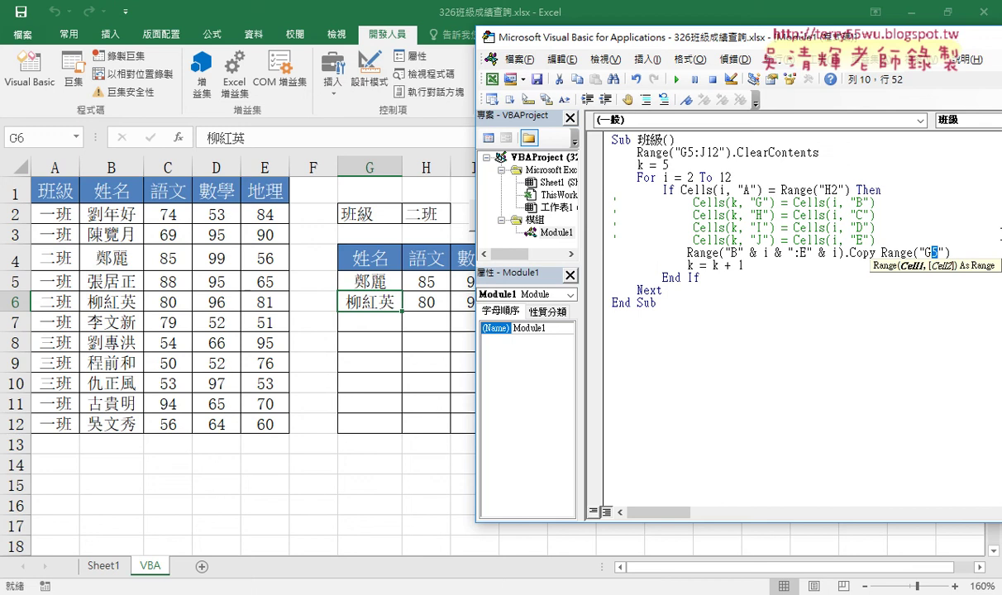
key("Delete")
key("Right")
type("& ")
type("k")
type(")")
left_click(863, 316)
left_click_drag(687, 253, 876, 255)
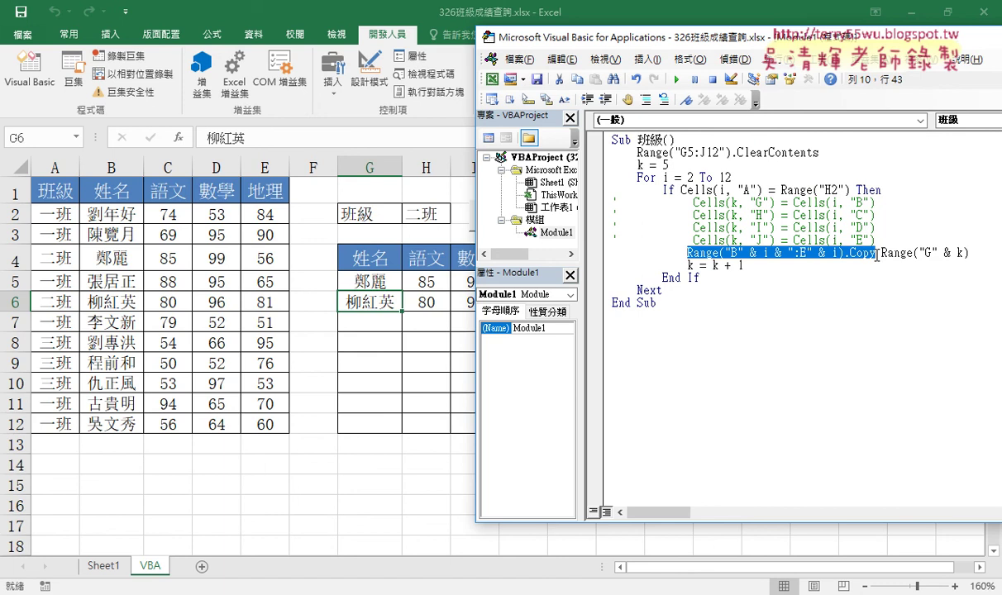
left_click(877, 255)
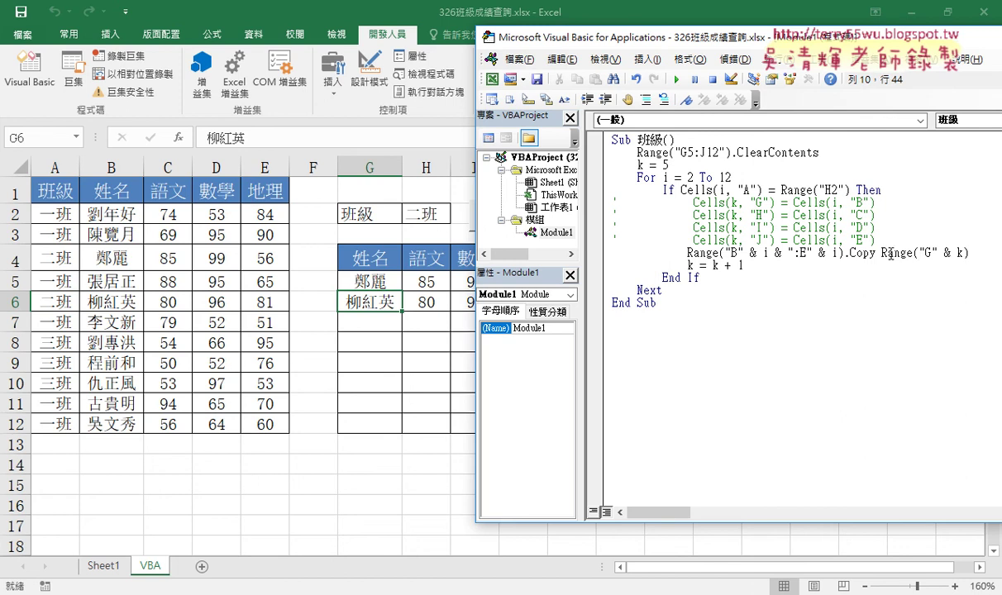
Pick 一班 and then 二班 in H2, running the 班級 macro for each
left_click(420, 302)
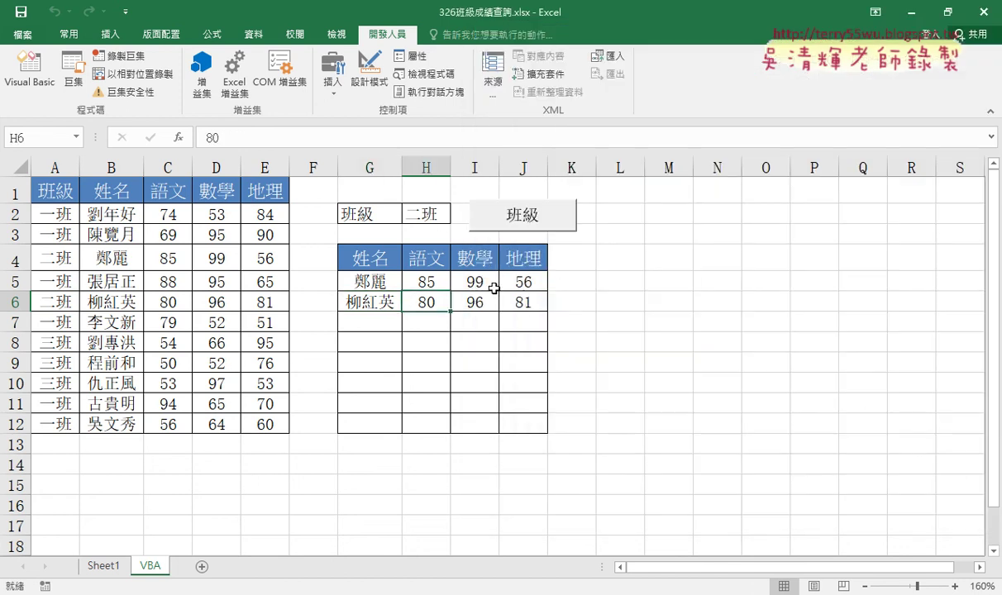
left_click(443, 215)
left_click(457, 215)
left_click(440, 231)
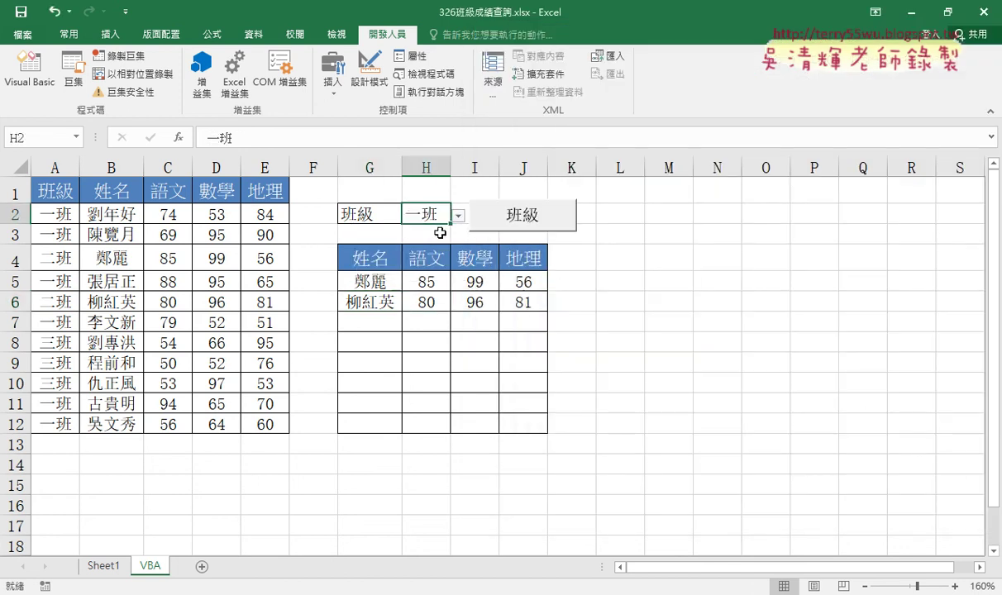
left_click(540, 225)
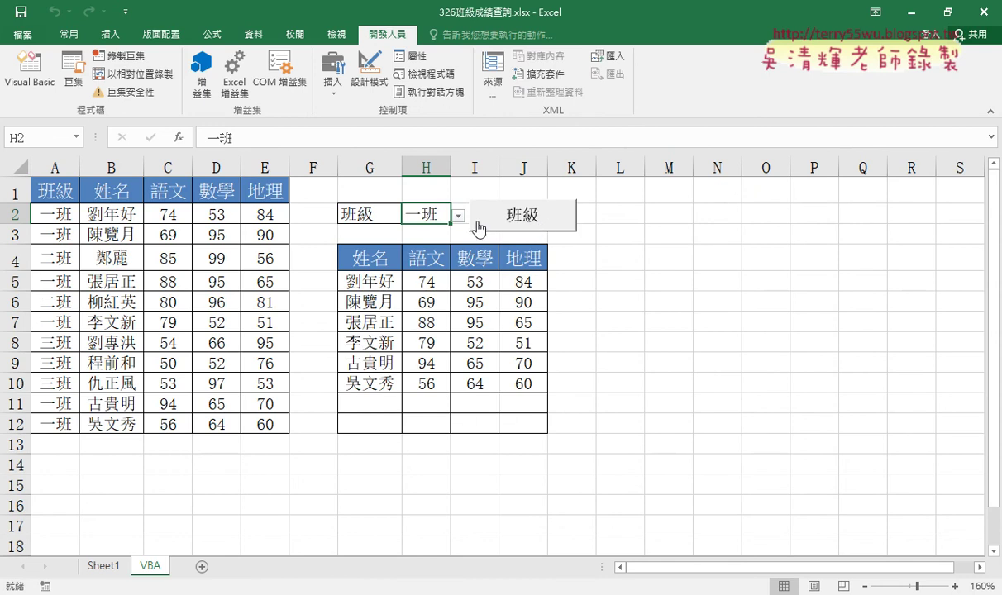
left_click(457, 215)
left_click(438, 250)
left_click(517, 220)
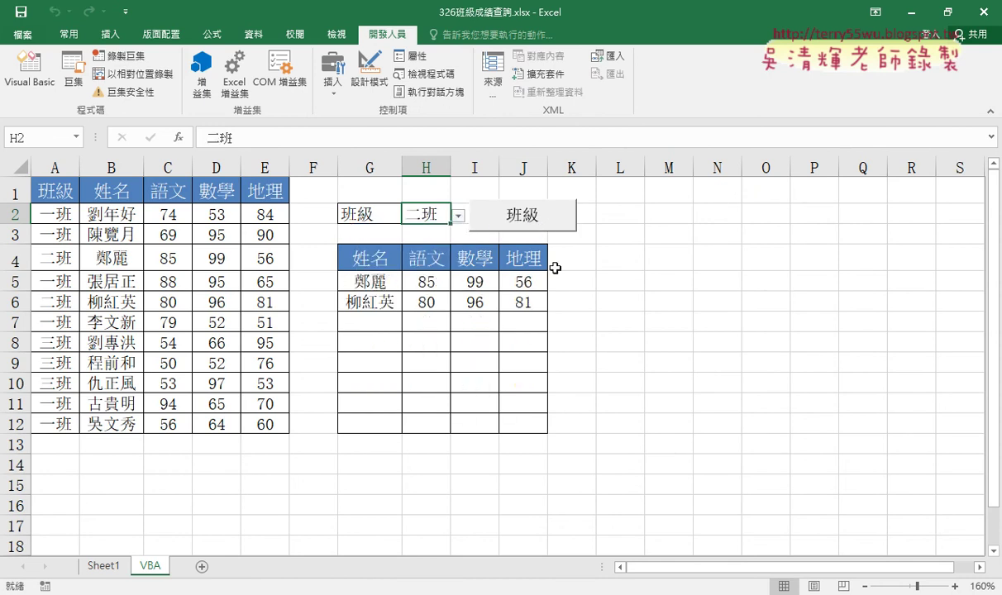
Pick 三班 in H2 and run the macro to list its three students, then reopen the code
left_click(458, 215)
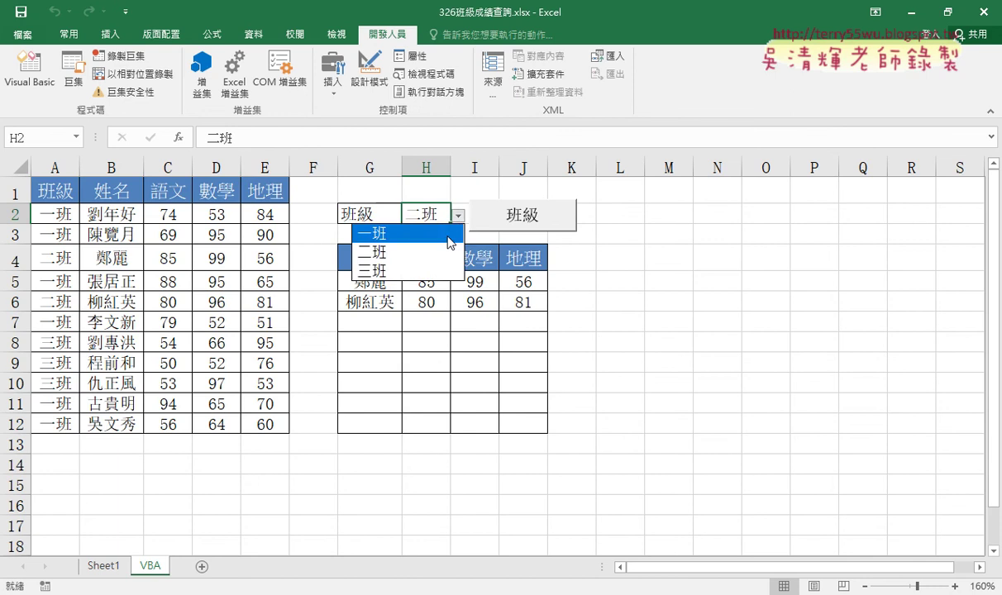
left_click(425, 269)
left_click(493, 217)
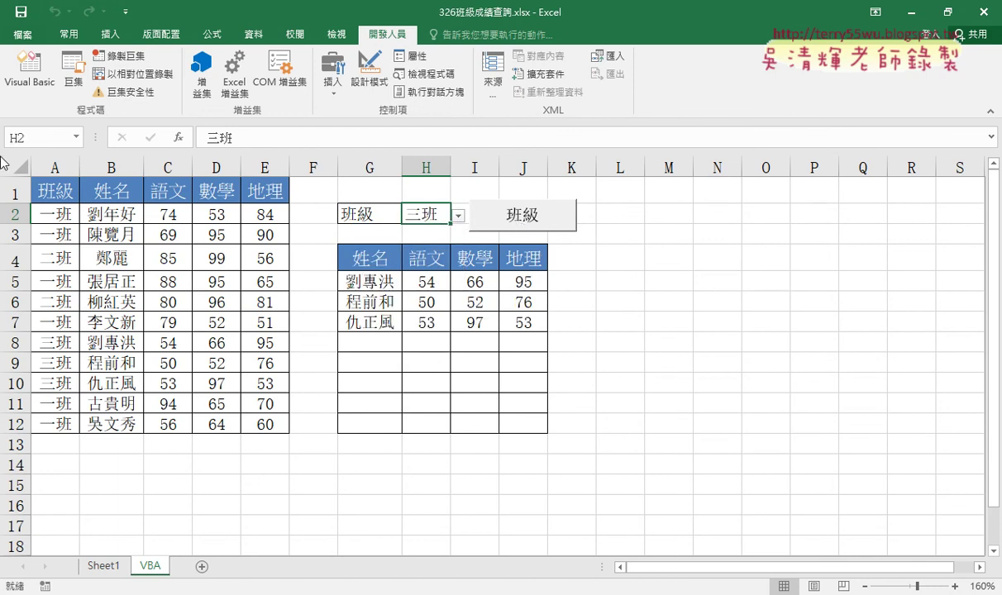
left_click(29, 70)
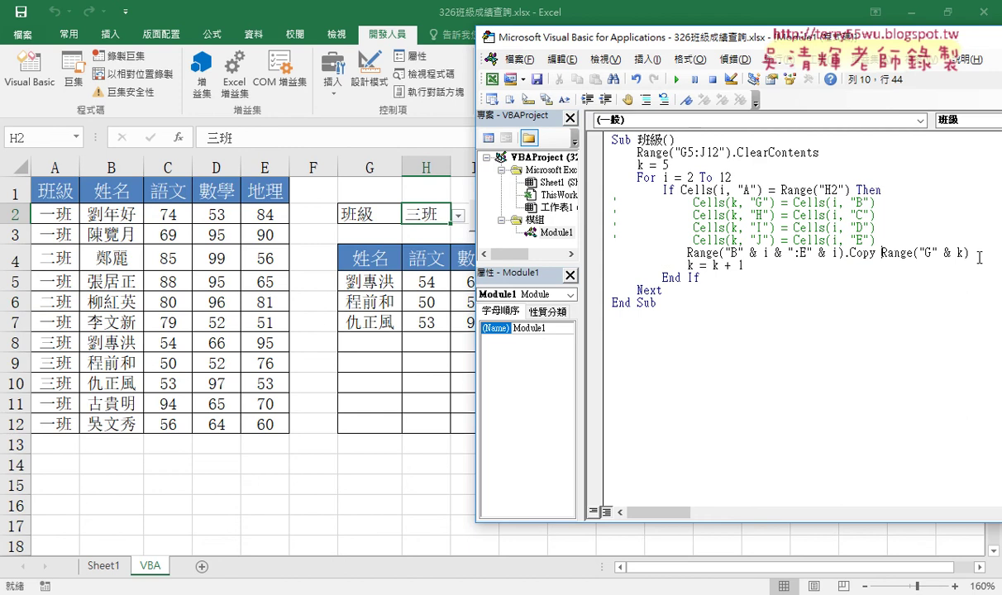
Select the finished Copy line in Module1 and switch to the Google Docs notes
left_click_drag(969, 253, 687, 253)
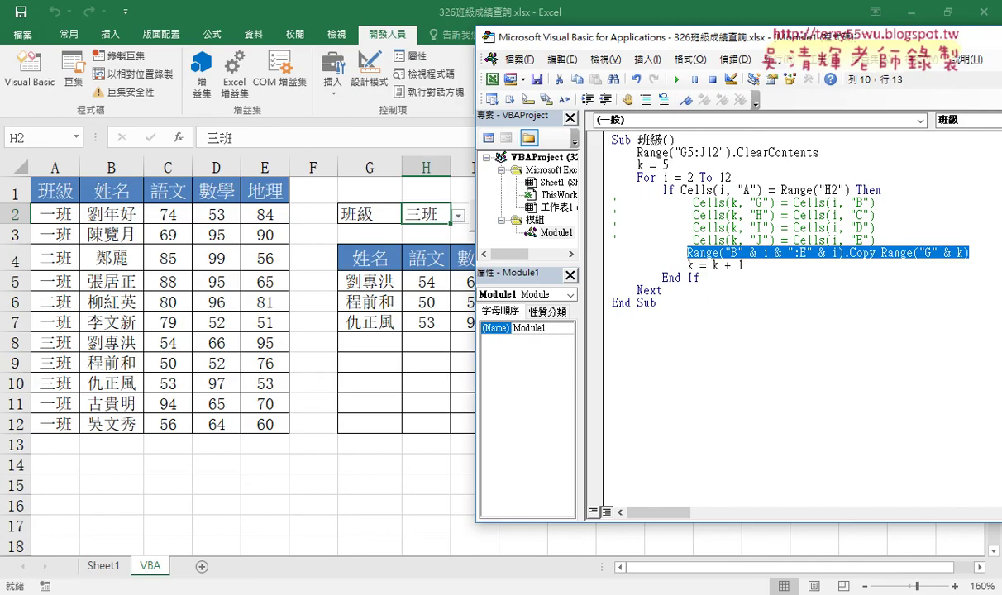
key("alt+Tab")
scroll(573, 416, "down", 2)
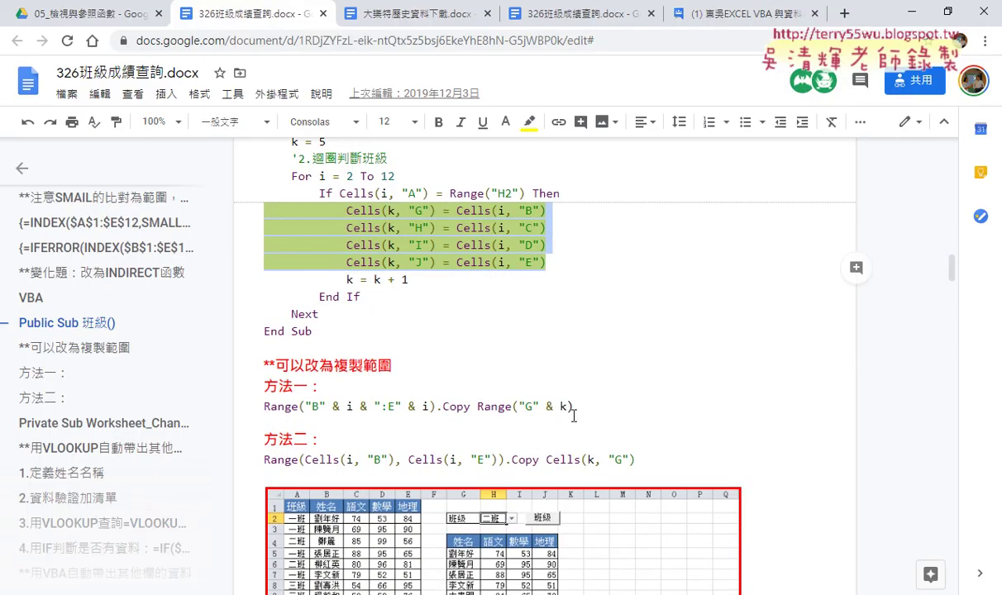
scroll(573, 416, "down", 2)
left_click_drag(574, 329, 261, 335)
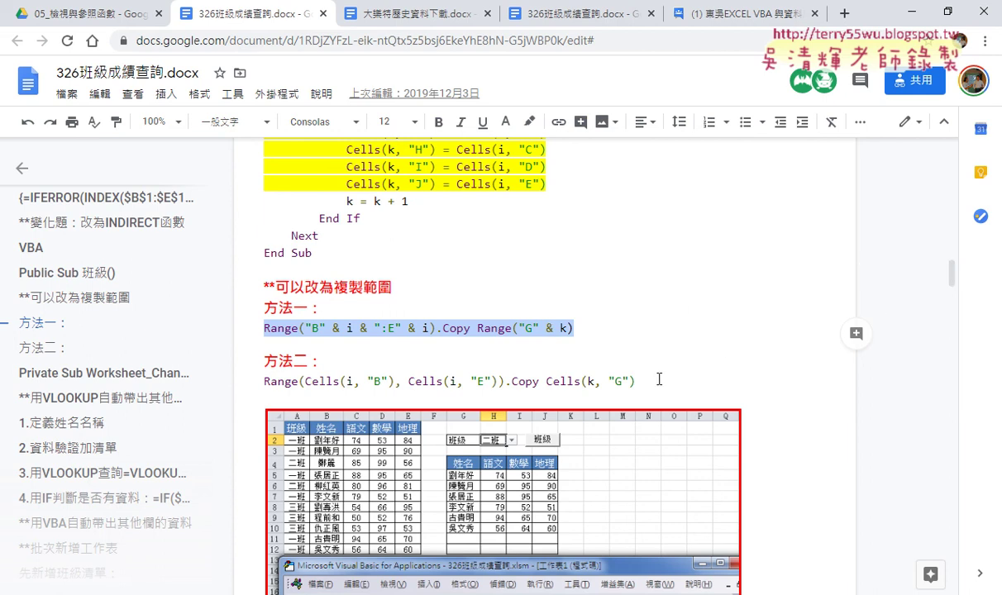
mouse_move(641, 381)
left_mouse_down()
mouse_move(353, 400)
mouse_move(248, 382)
mouse_move(394, 381)
left_mouse_up()
left_click(308, 386)
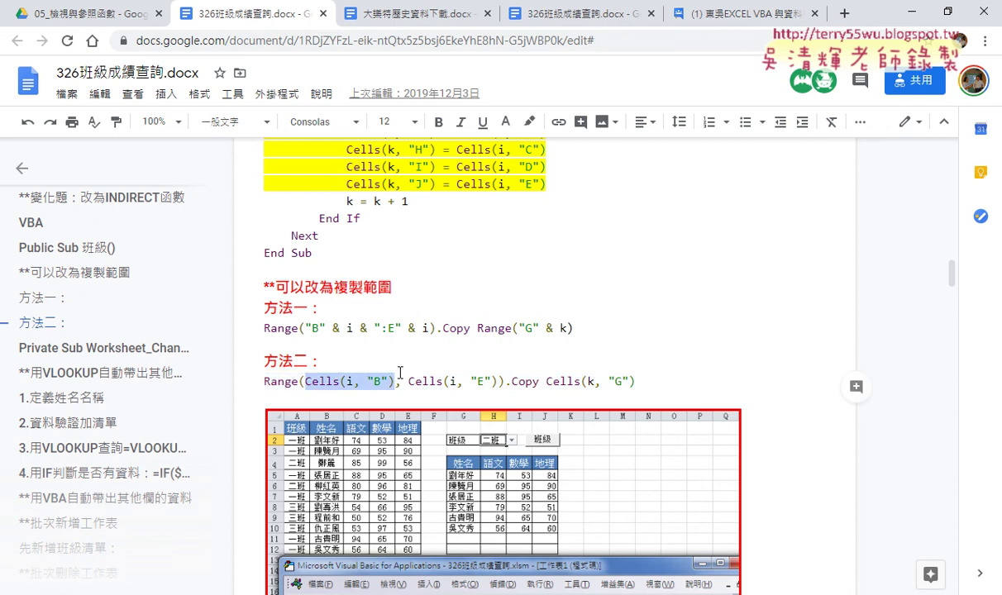
left_click_drag(408, 381, 499, 382)
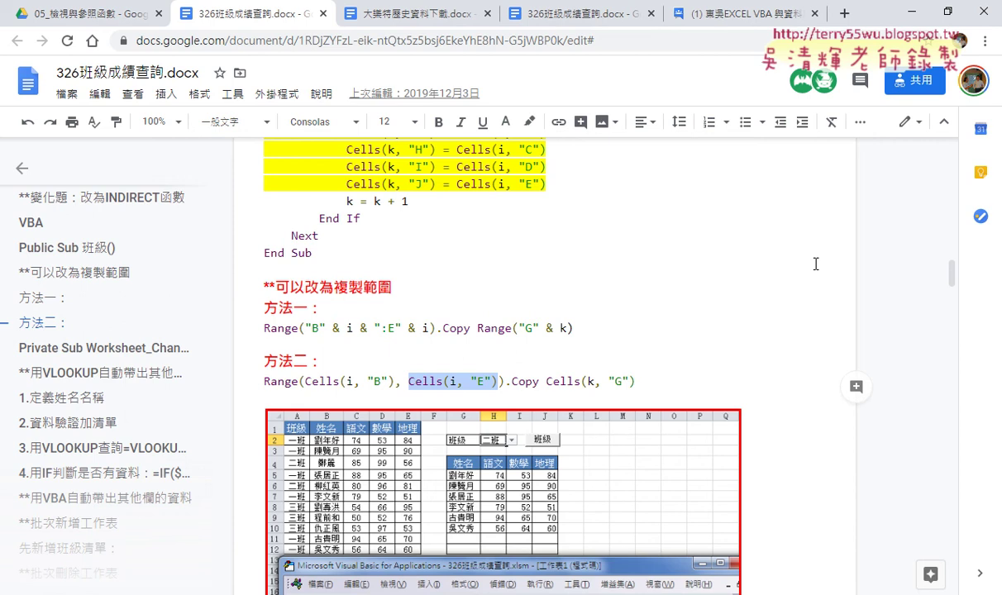
left_click(912, 17)
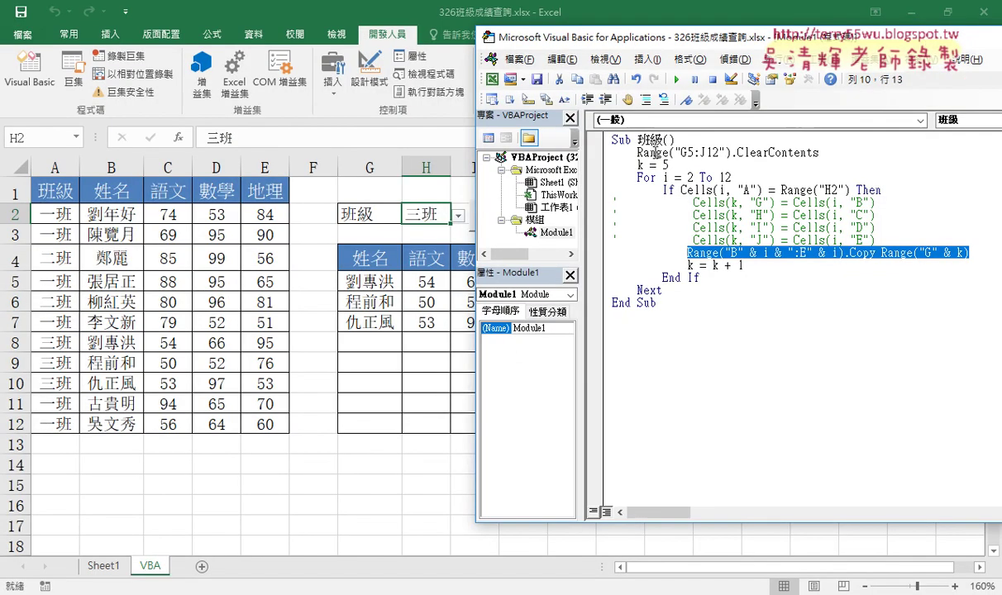
Set H2 to 一班 and run the 班級 macro, then set H2 to 二班 and reopen the VBA editor
left_click(364, 318)
left_click(425, 216)
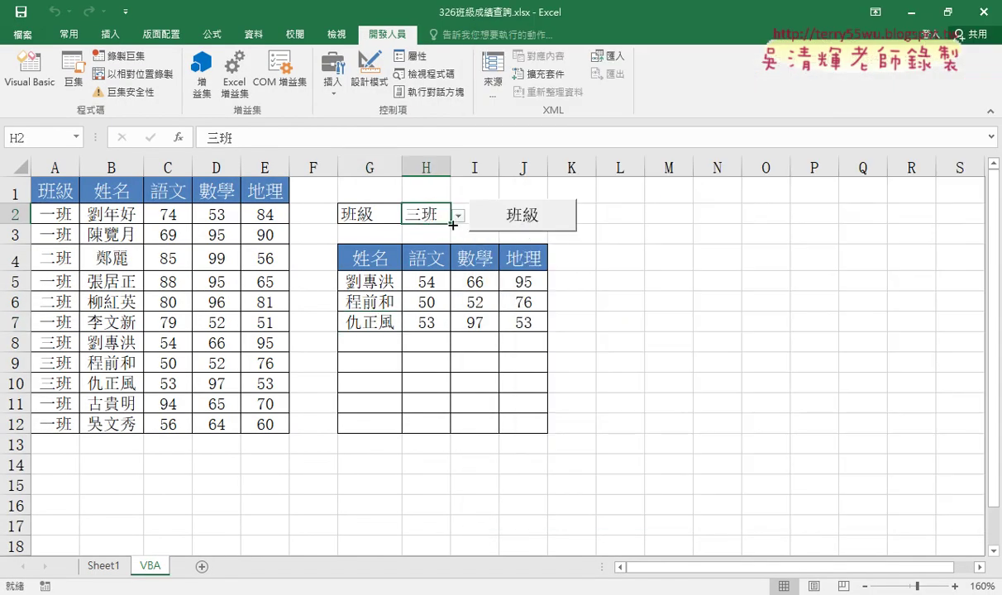
left_click(458, 215)
left_click(448, 227)
left_click(521, 216)
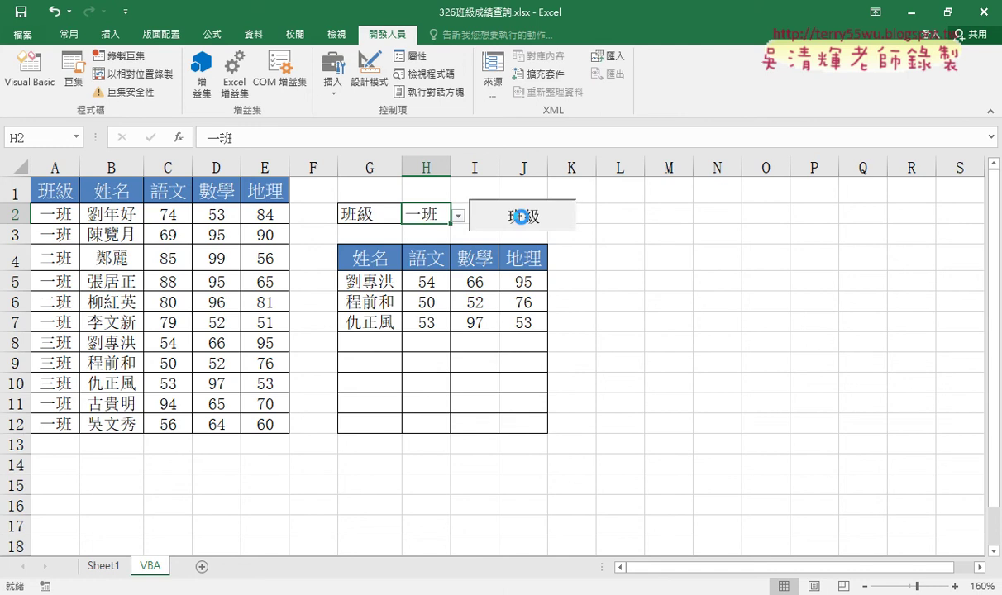
left_click(457, 215)
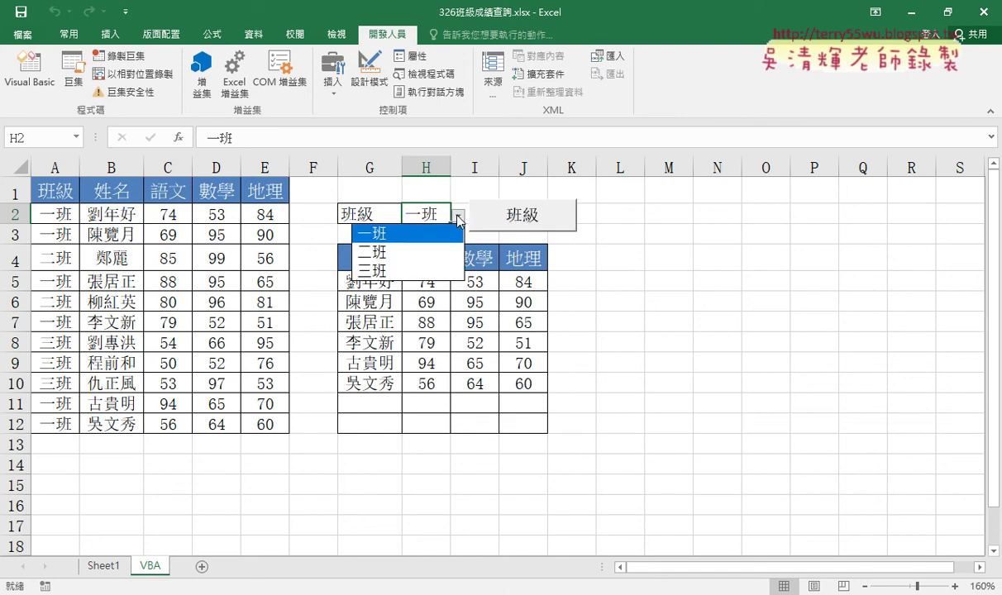
left_click(411, 248)
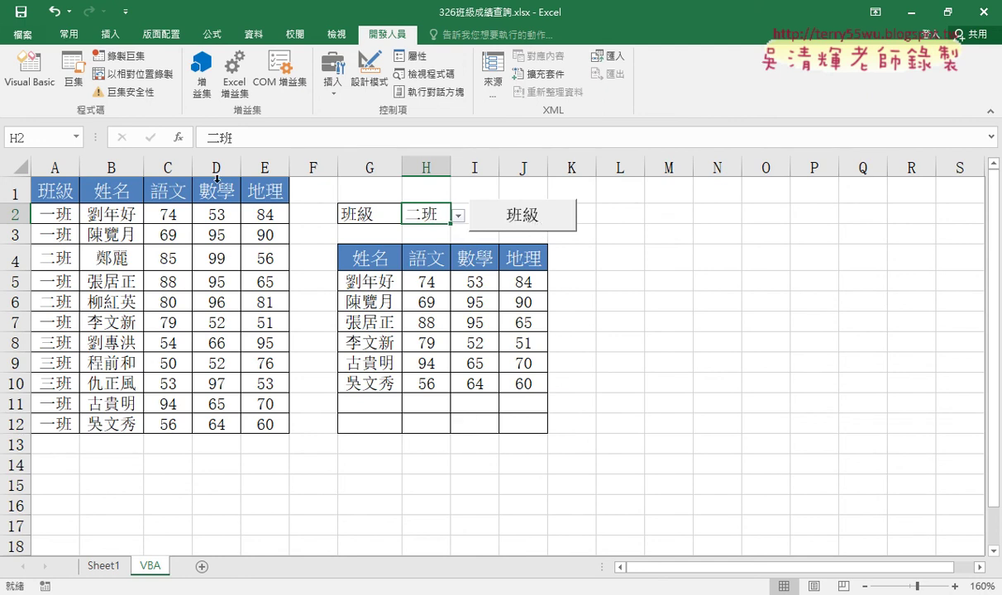
left_click(26, 86)
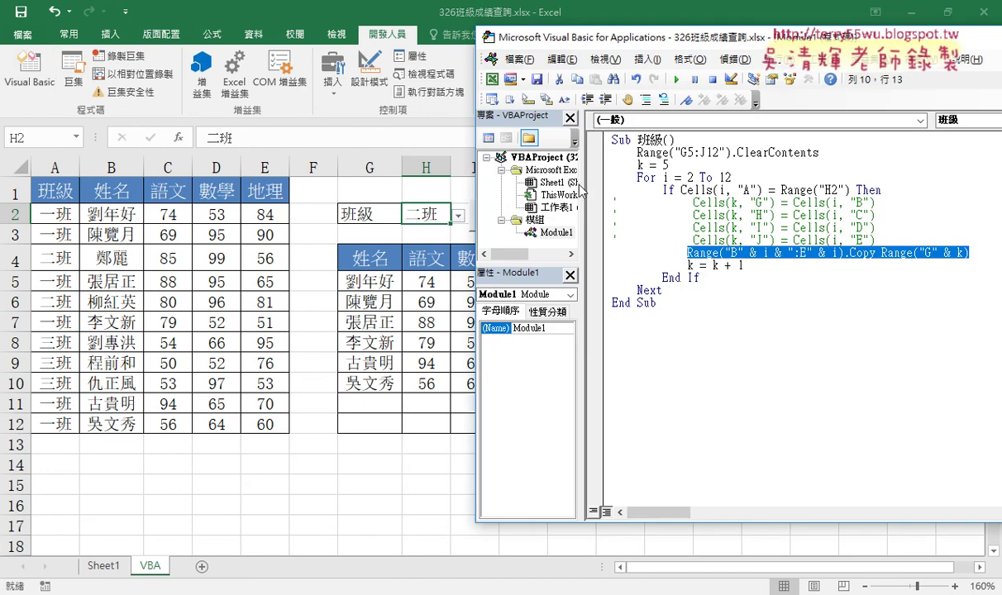
Widen the Project pane and open the code module of the 工作表1 (VBA) sheet
left_click_drag(551, 179, 689, 177)
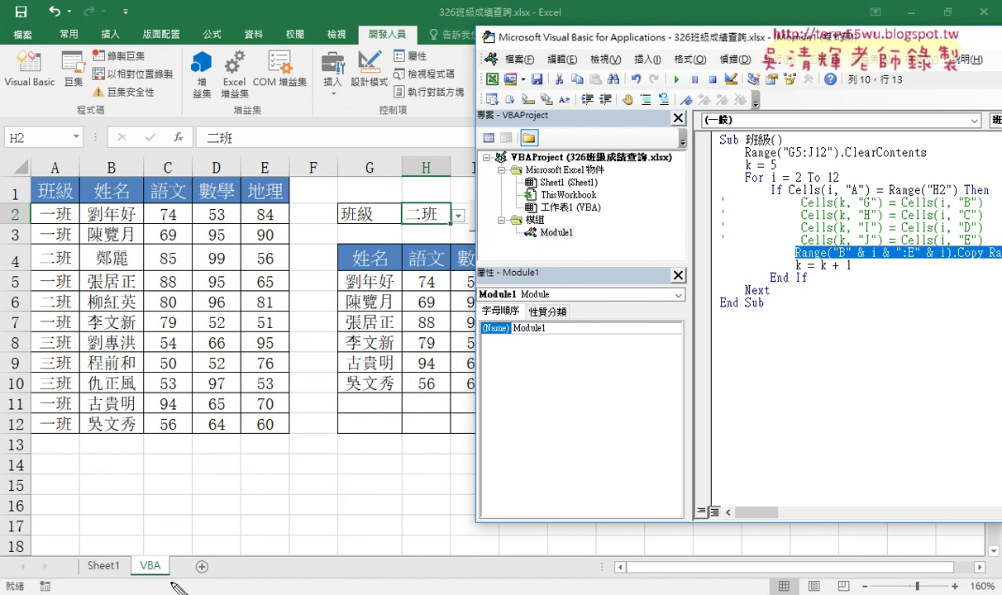
left_click_drag(176, 583, 188, 544)
left_click_drag(151, 432, 161, 546)
left_click_drag(195, 491, 162, 545)
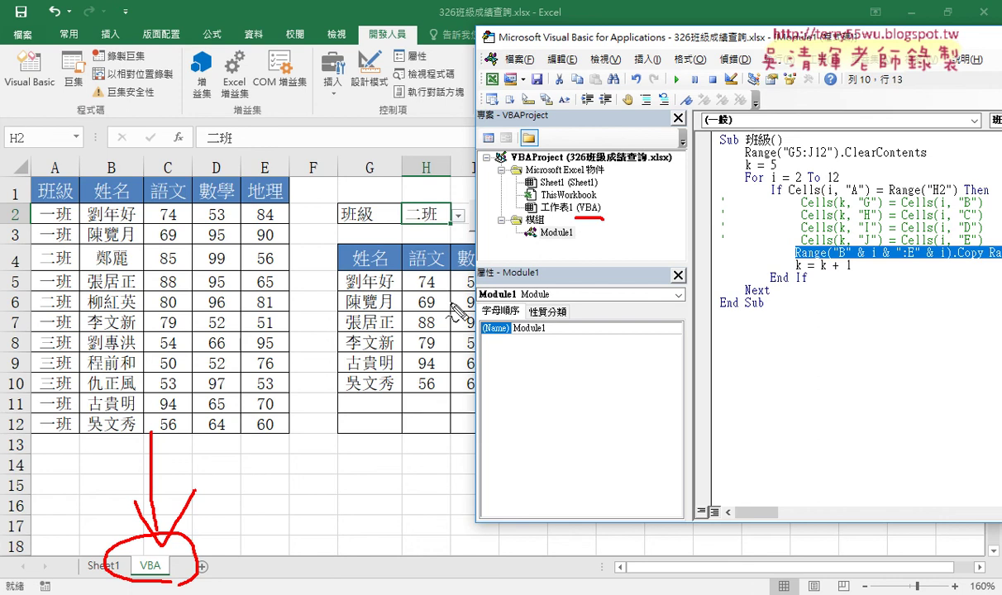
mouse_move(198, 543)
left_mouse_down()
mouse_move(469, 203)
mouse_move(525, 199)
mouse_move(520, 208)
mouse_move(549, 222)
mouse_move(585, 220)
left_mouse_up()
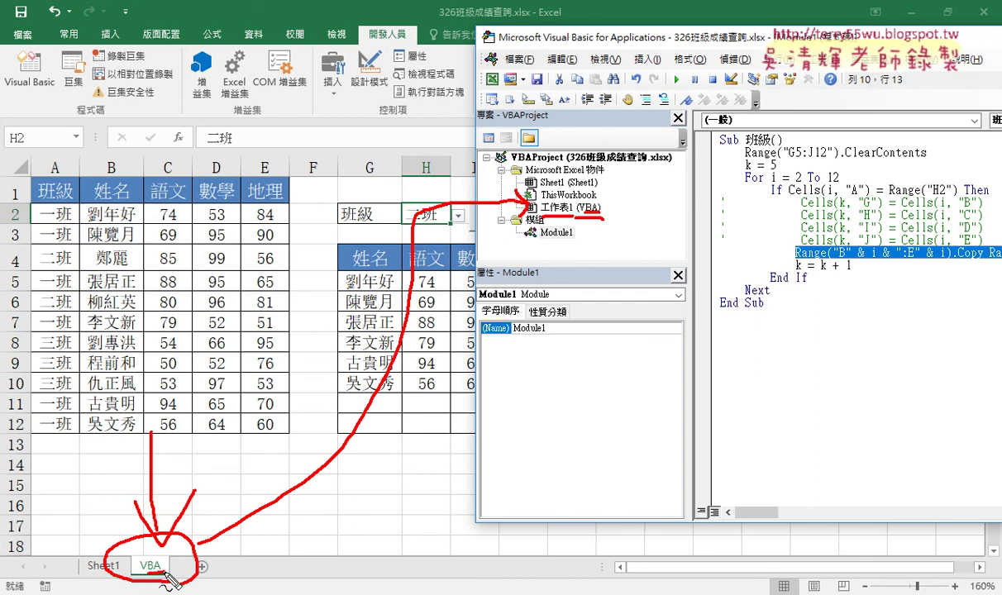
left_click_drag(150, 572, 163, 571)
key("Escape")
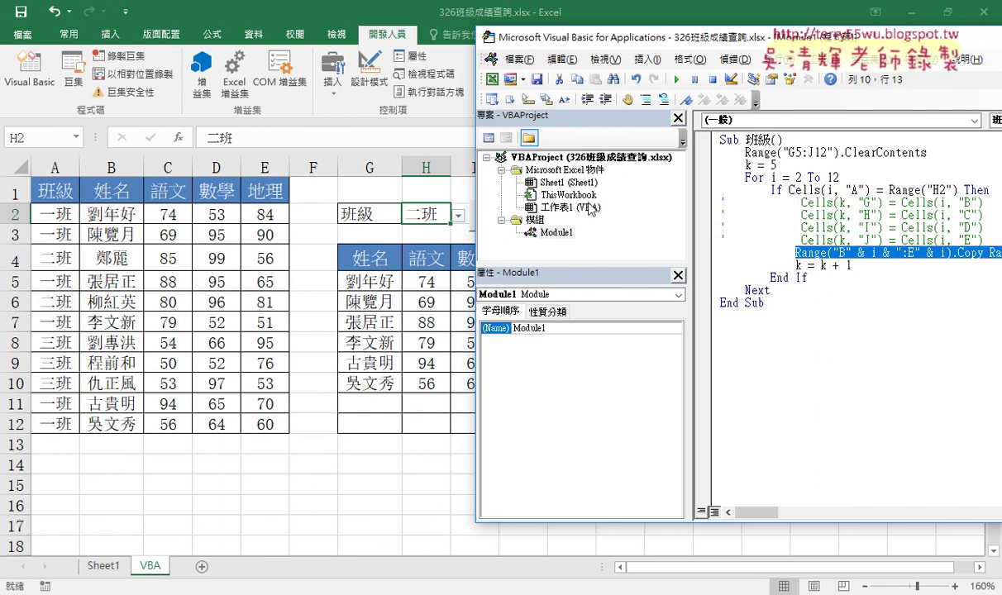
double_click(587, 208)
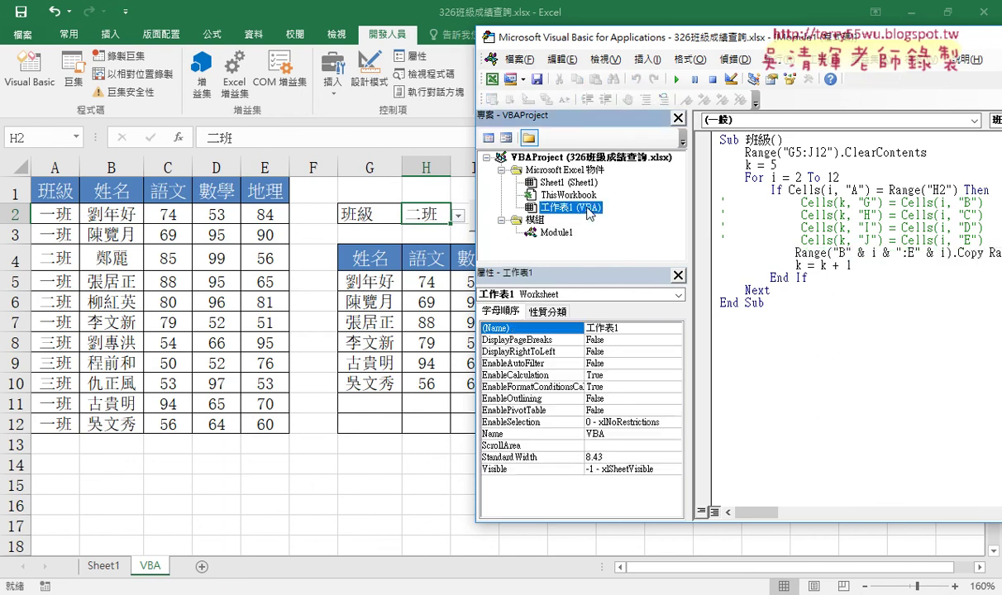
Add a Worksheet_Change event procedure by choosing Worksheet and then Change
left_click(779, 121)
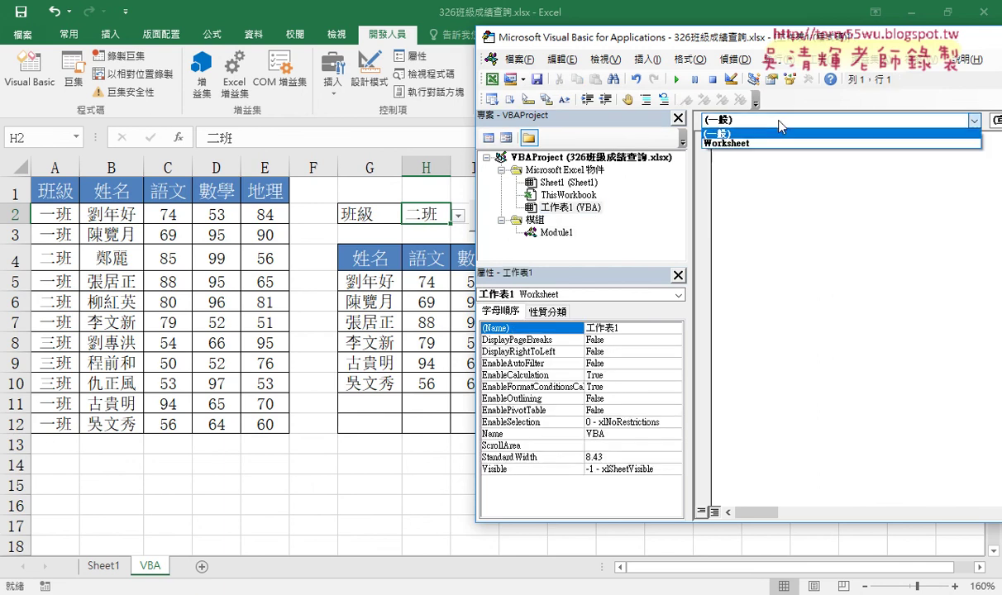
left_click(731, 149)
left_click_drag(749, 41, 455, 42)
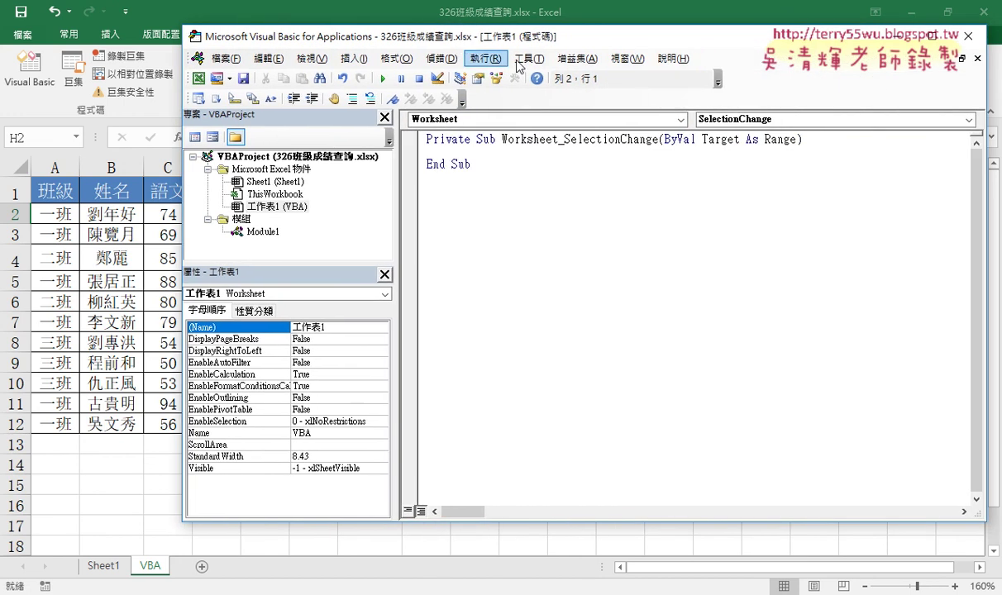
left_click(760, 124)
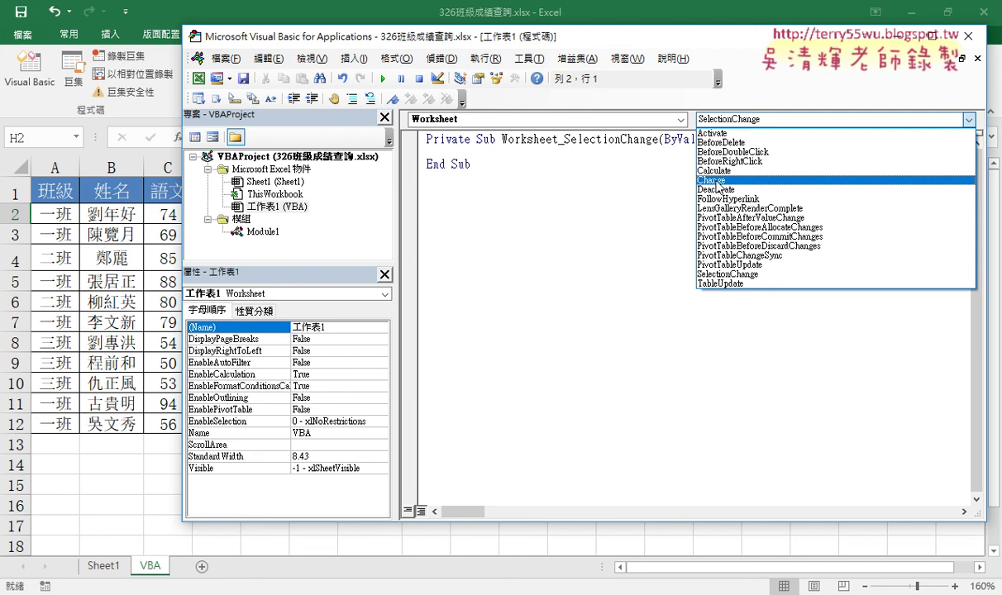
left_click(719, 182)
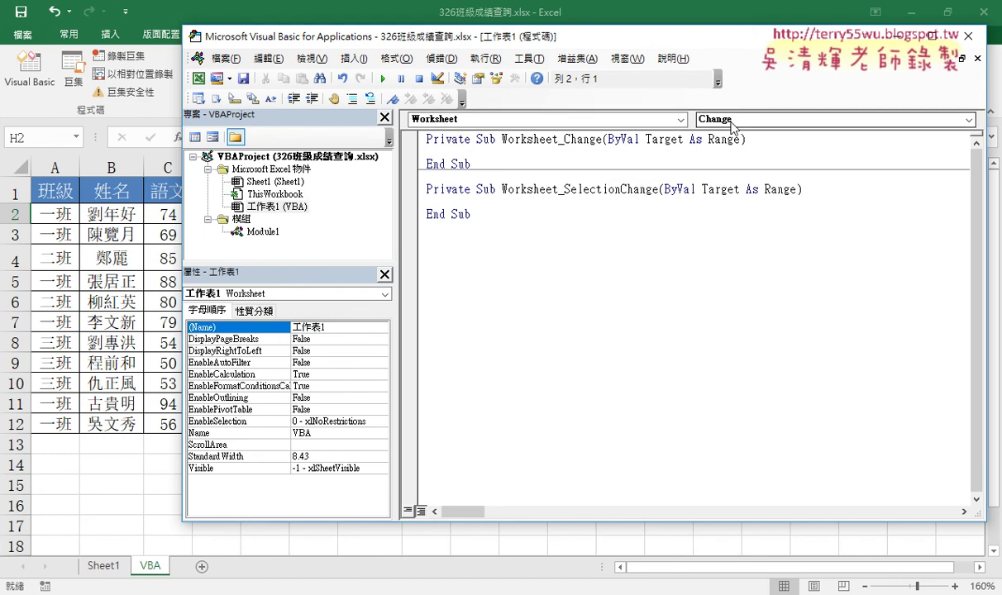
Delete the generated Worksheet_SelectionChange stub and indent the empty Worksheet_Change body
left_click(626, 121)
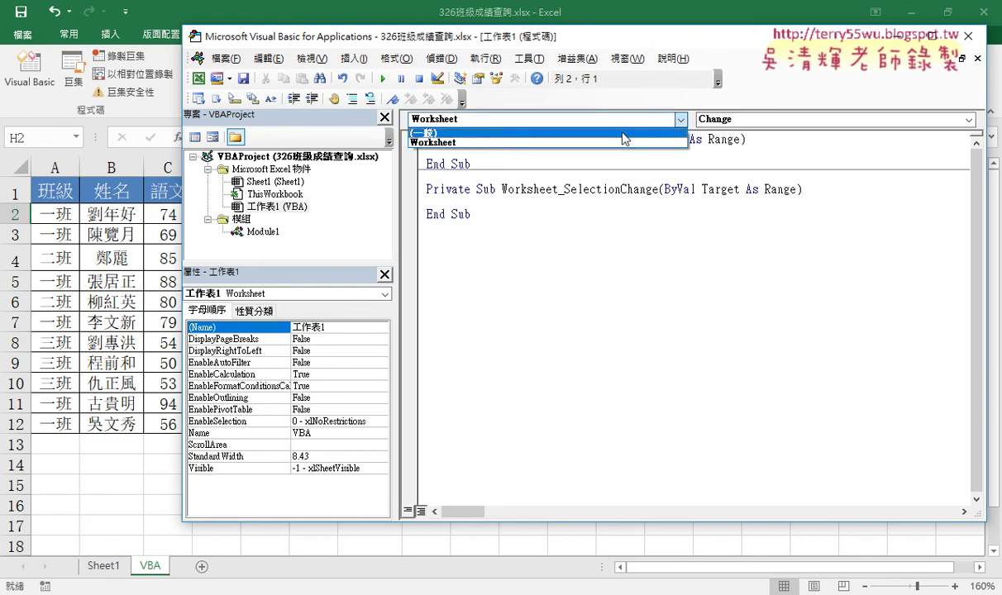
left_click(588, 125)
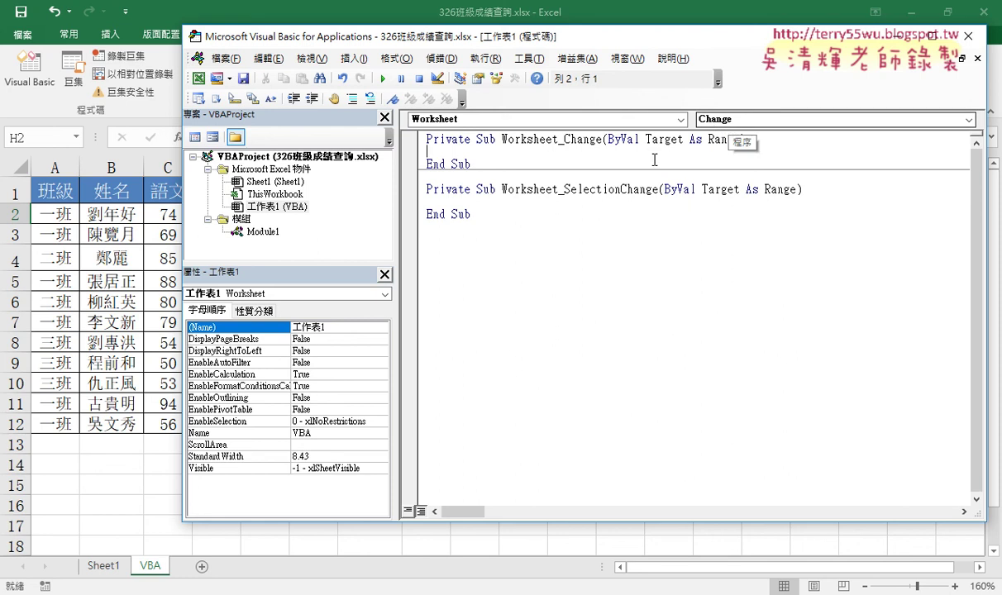
left_click_drag(566, 191, 649, 191)
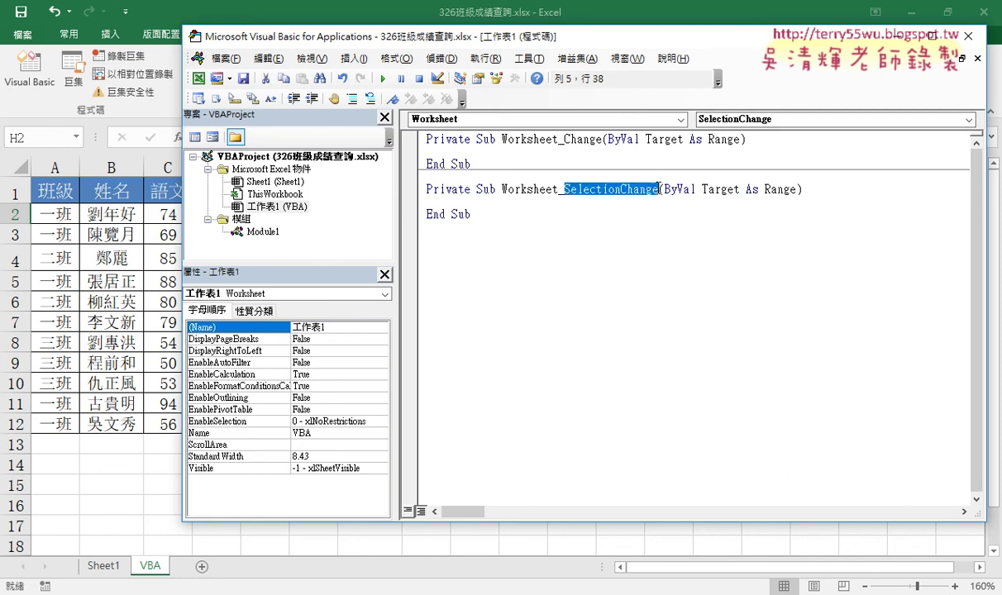
left_click_drag(502, 219, 427, 176)
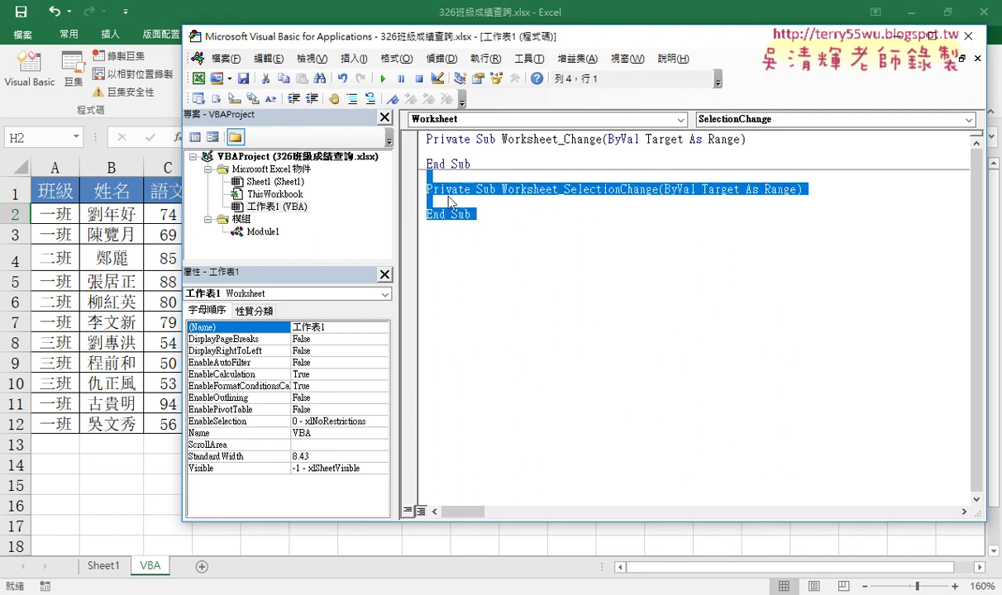
key("Delete")
left_click(455, 151)
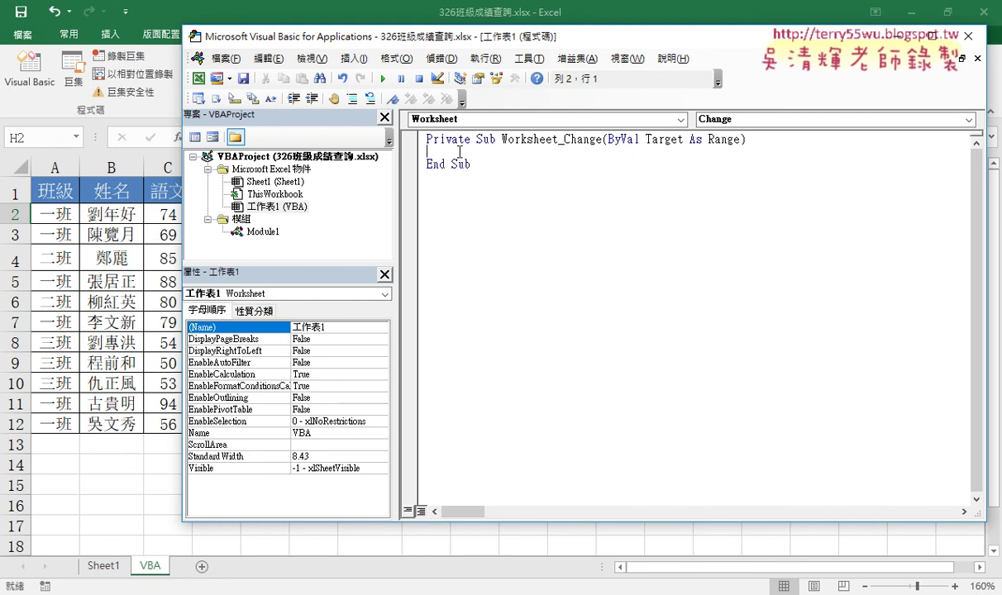
key("Tab")
left_click_drag(398, 190, 315, 190)
left_click_drag(410, 44, 683, 48)
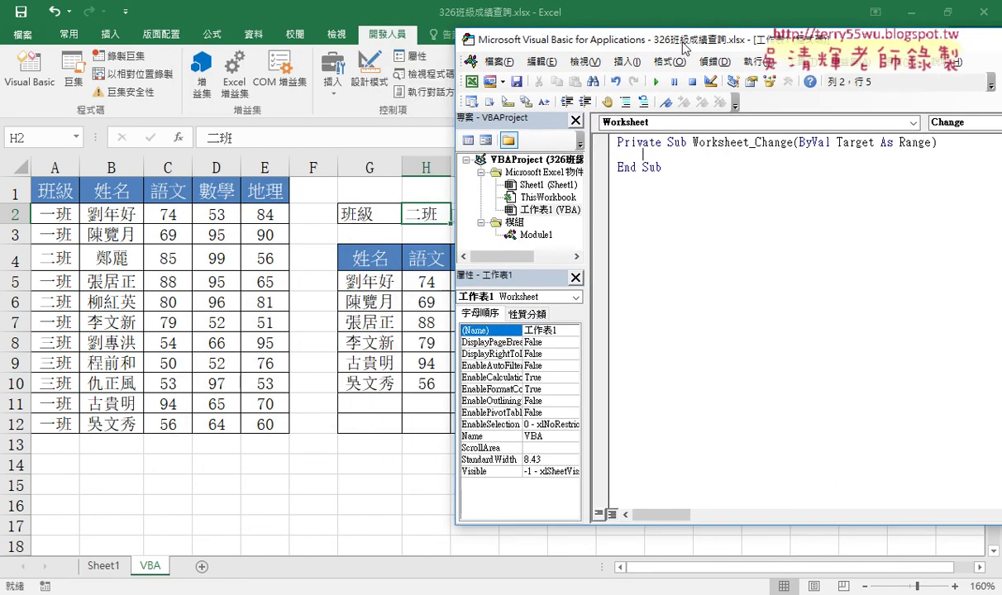
Begin the condition line as 'If Target.', reusing Target from the procedure declaration
left_click(836, 143)
left_click_drag(837, 143, 876, 143)
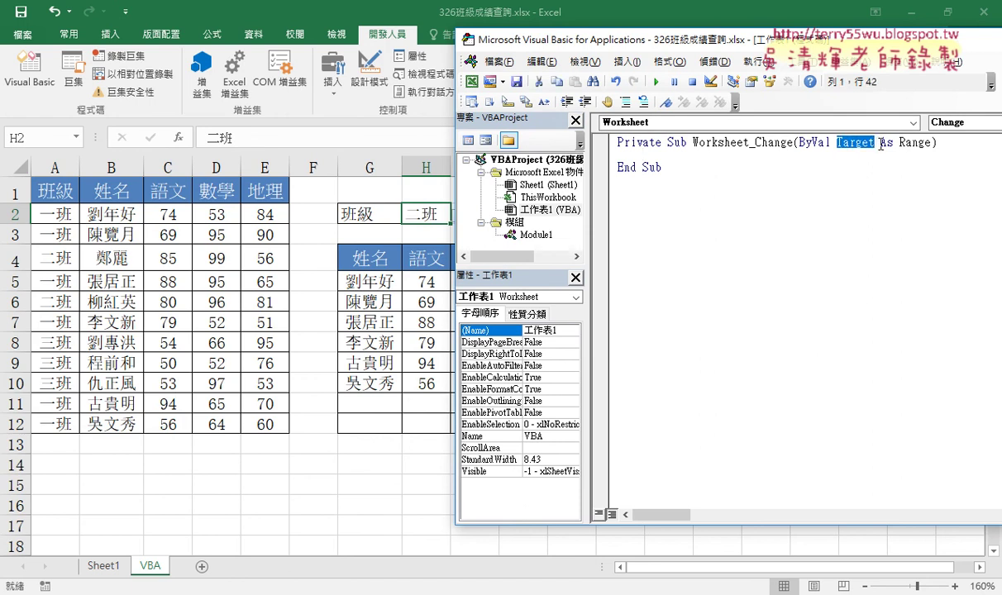
left_click(844, 155)
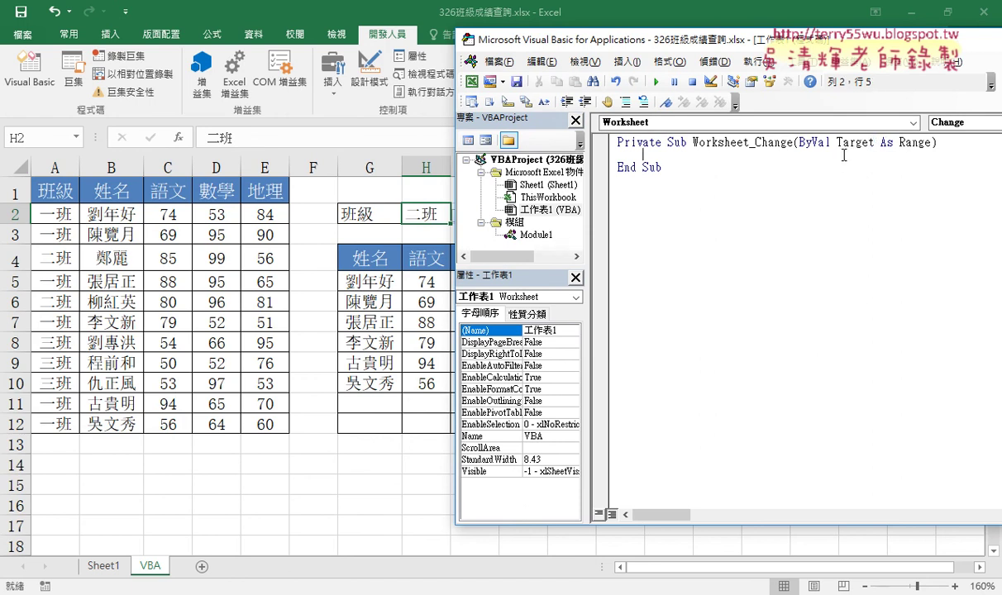
type("if")
left_click(678, 248)
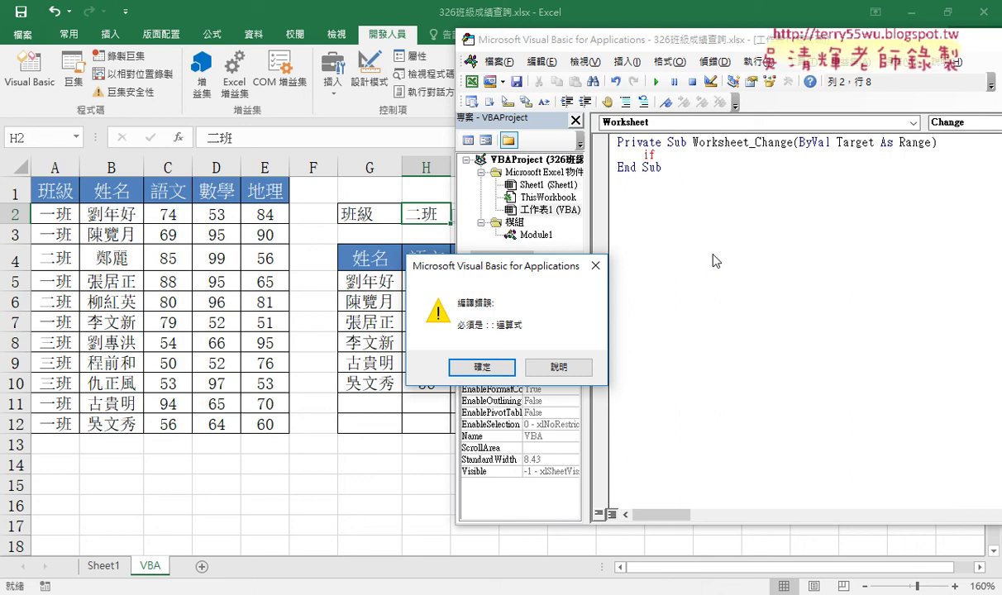
left_click(482, 367)
mouse_move(874, 143)
left_mouse_down()
mouse_move(837, 142)
mouse_move(812, 160)
left_mouse_up()
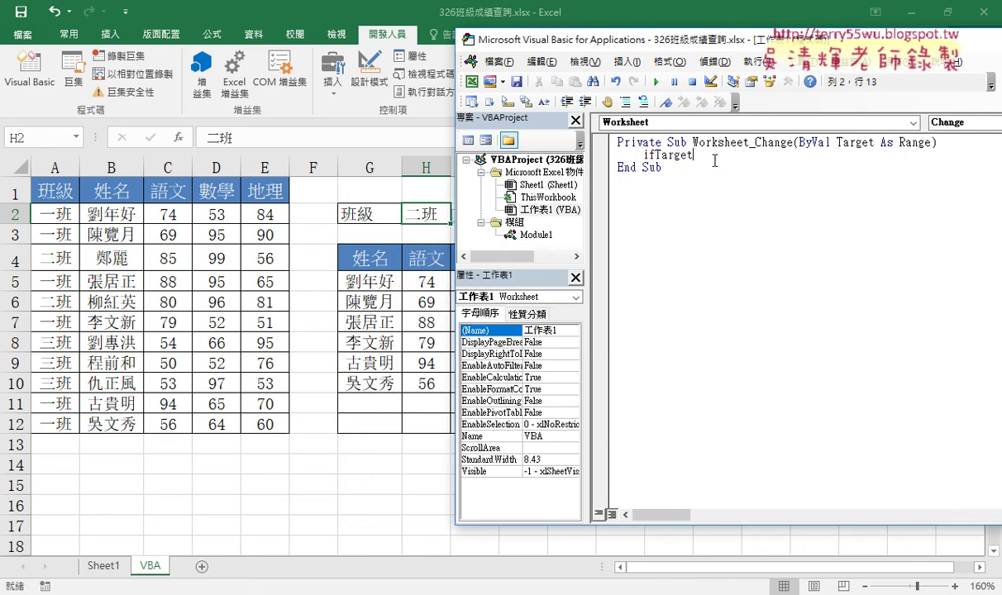
left_click(657, 154)
left_click(724, 154)
type(".")
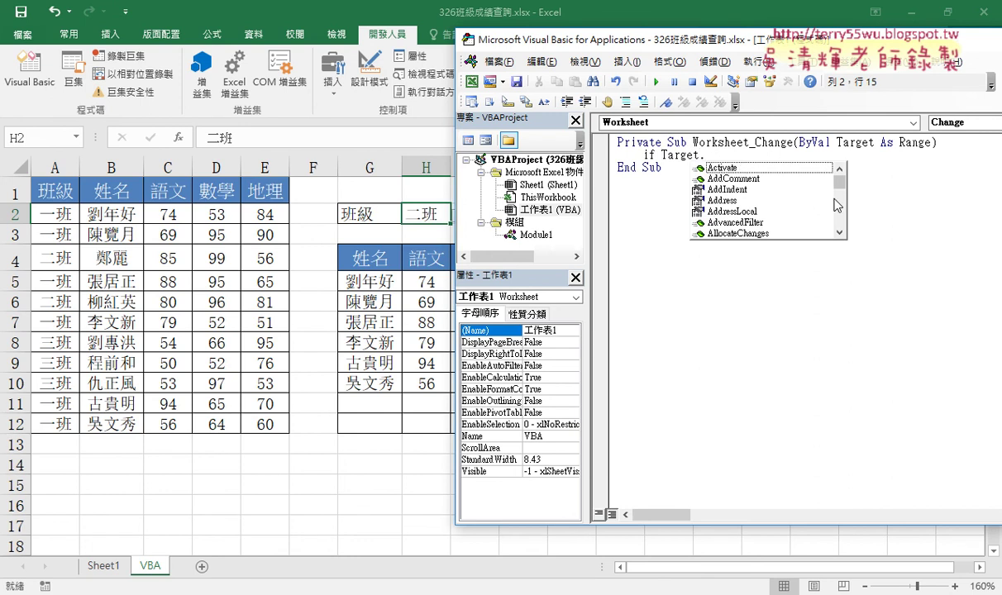
Complete the condition as Target.Address = "$H$2" Then
double_click(739, 201)
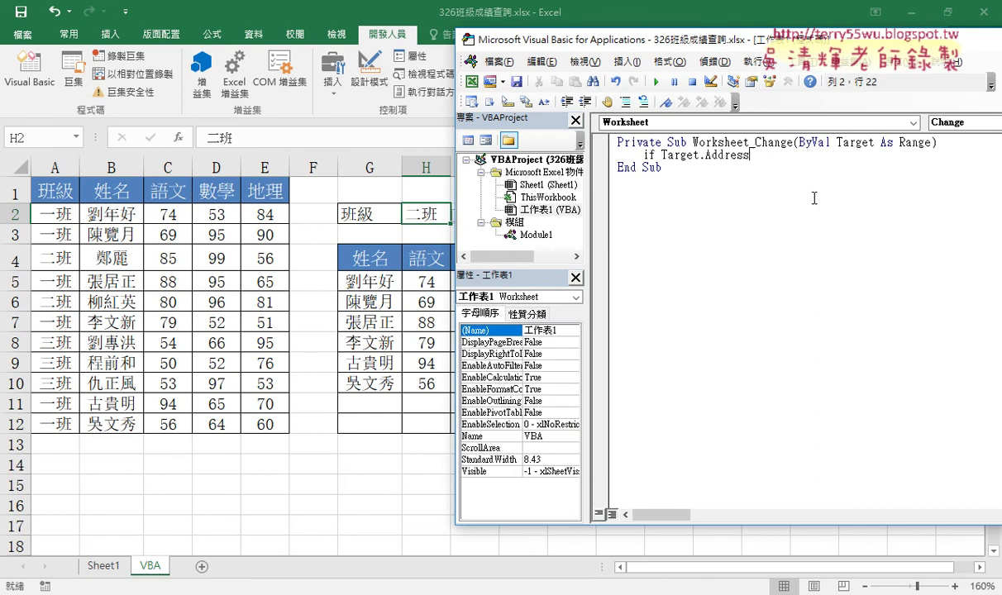
type("=\"\"")
key("Left")
type("H2")
left_click(774, 155)
type("$")
key("Right")
type("$")
key("End")
type("then")
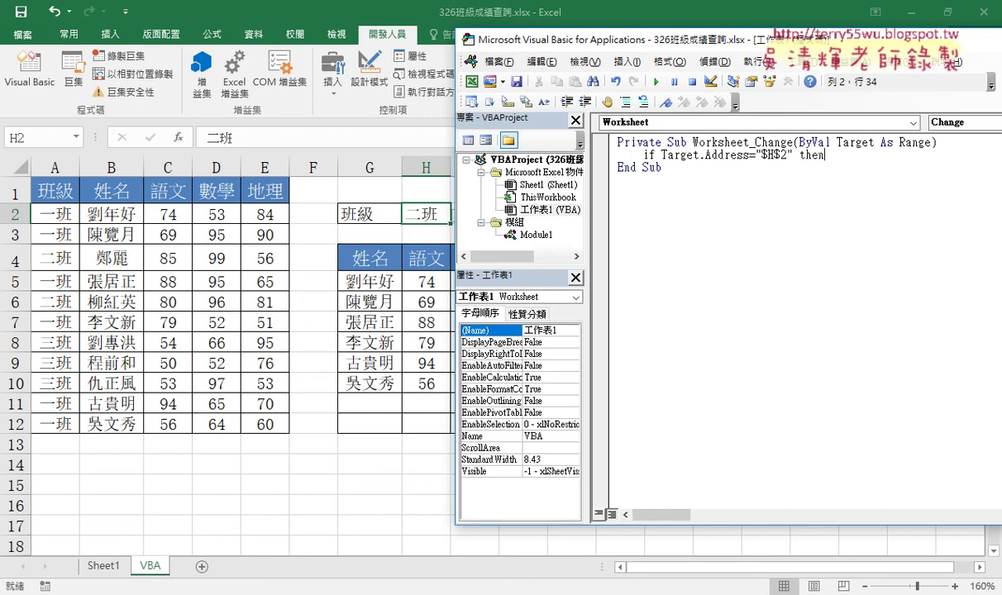
Add End If below and indent the empty line inside the block
key("Return")
key("Return")
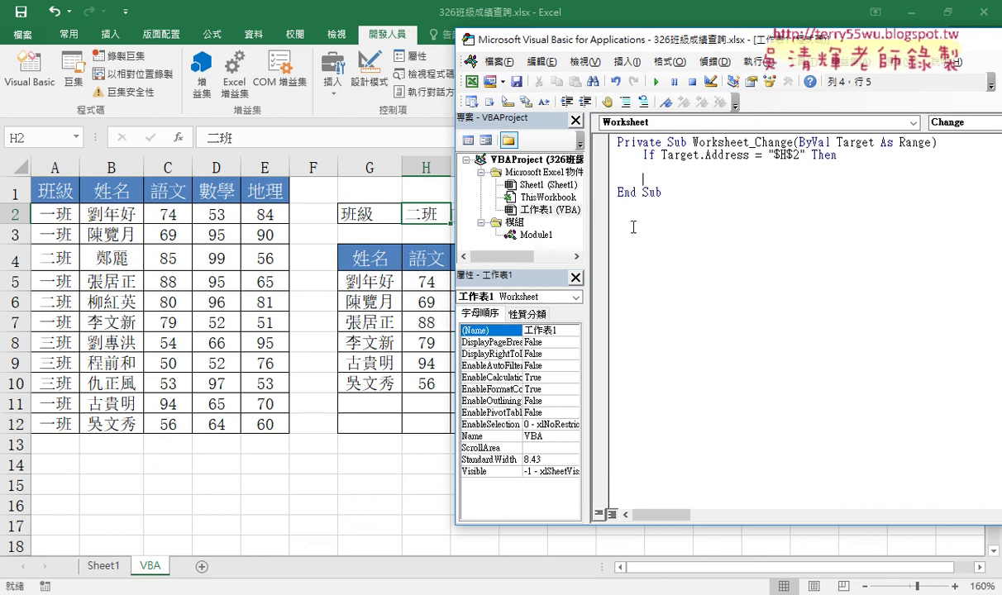
type("end if")
left_click_drag(662, 156, 762, 155)
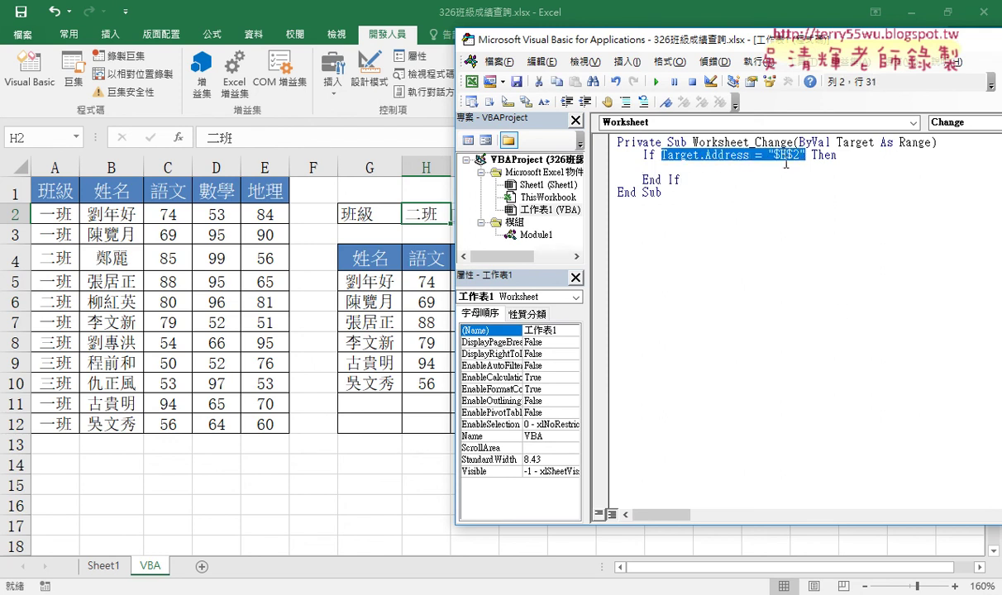
left_click(730, 167)
key("Tab")
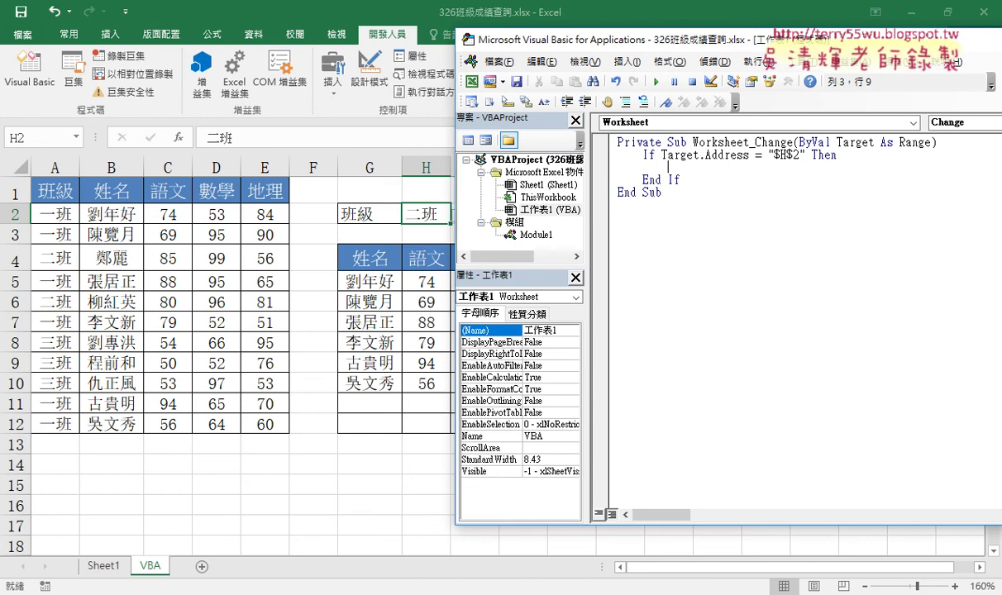
Check the macro name 班級 in Module1, then write call 班級 inside 工作表1's If block
double_click(514, 234)
double_click(656, 142)
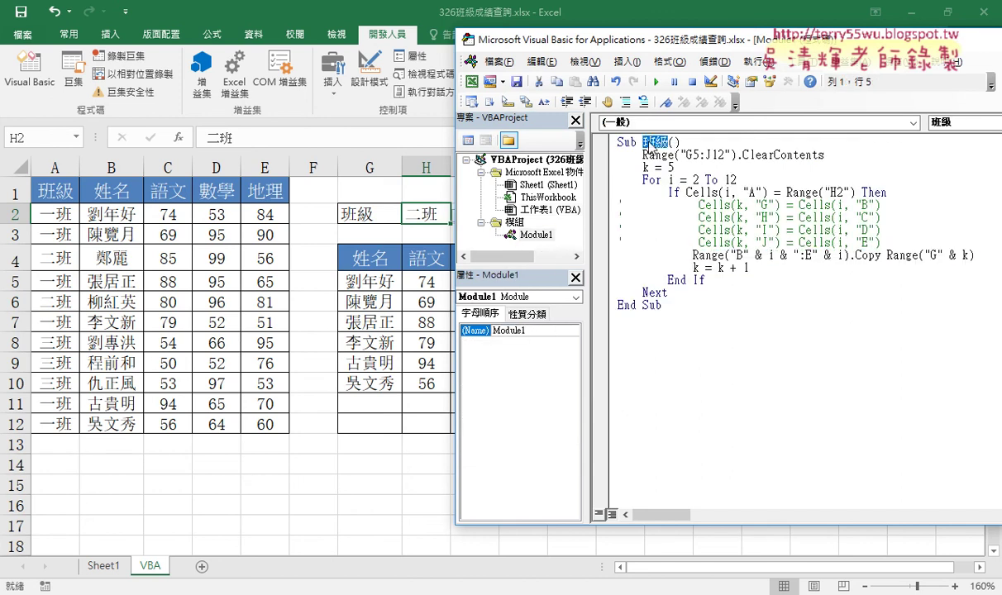
right_click(616, 136)
left_click(653, 159)
double_click(529, 209)
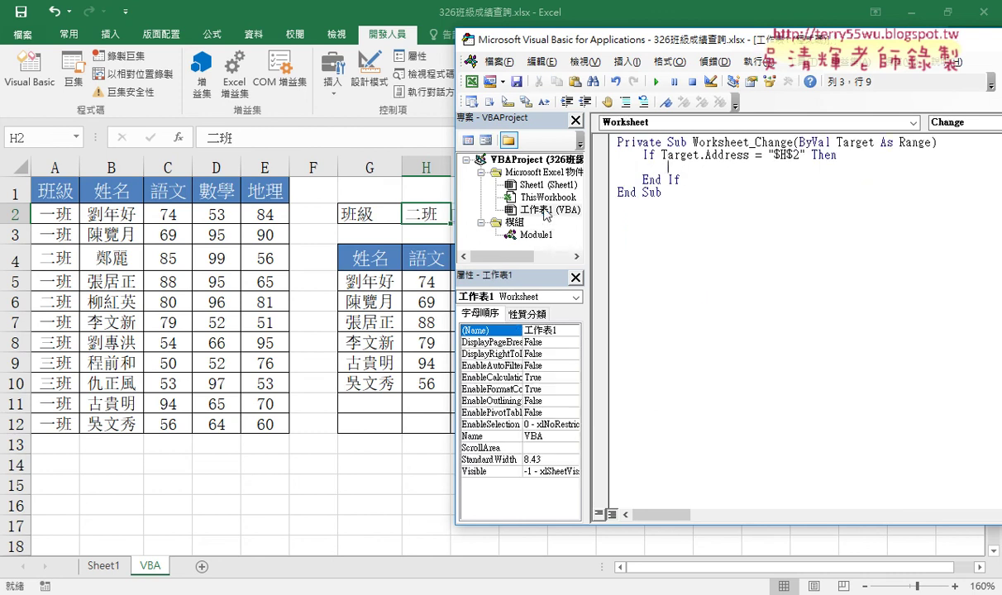
type("c")
type("all ")
type("班級")
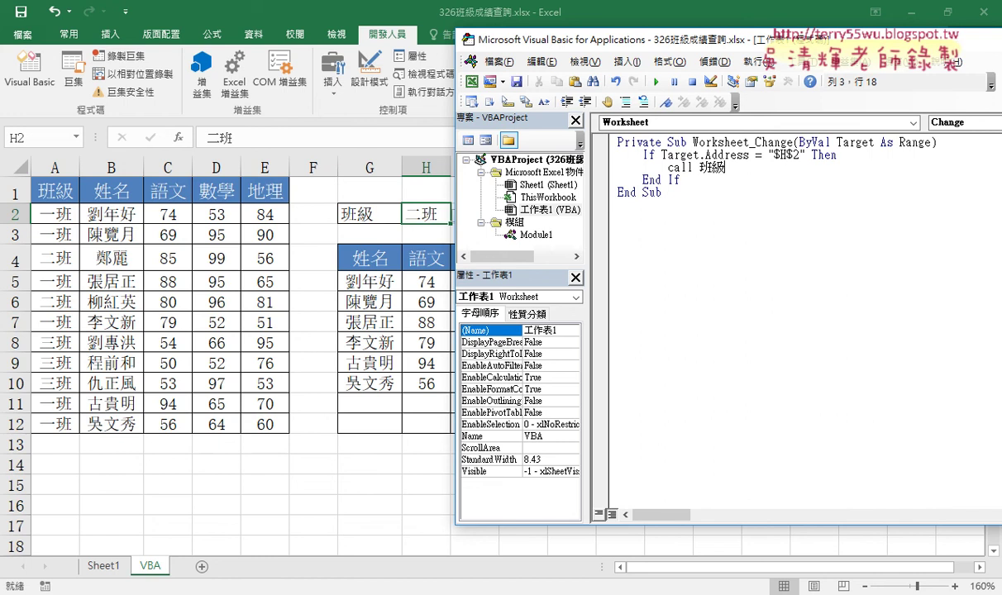
Commit the Call 班級 line and review the finished Worksheet_Change procedure
left_click(786, 322)
mouse_move(582, 220)
left_mouse_down()
mouse_move(501, 220)
mouse_move(568, 133)
mouse_move(592, 122)
mouse_move(661, 130)
left_mouse_up()
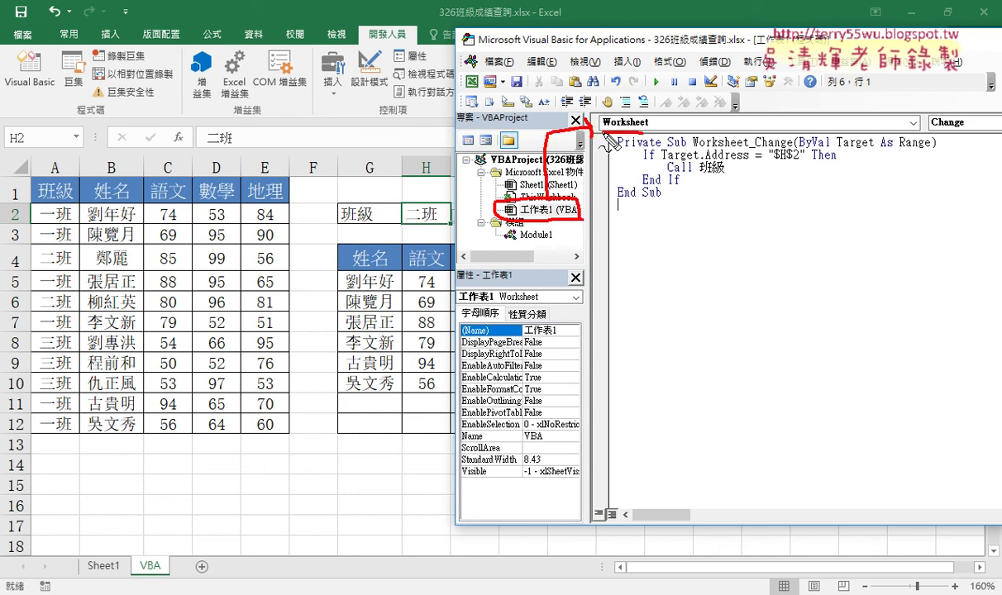
mouse_move(169, 548)
left_mouse_down()
mouse_move(132, 555)
mouse_move(165, 570)
left_mouse_up()
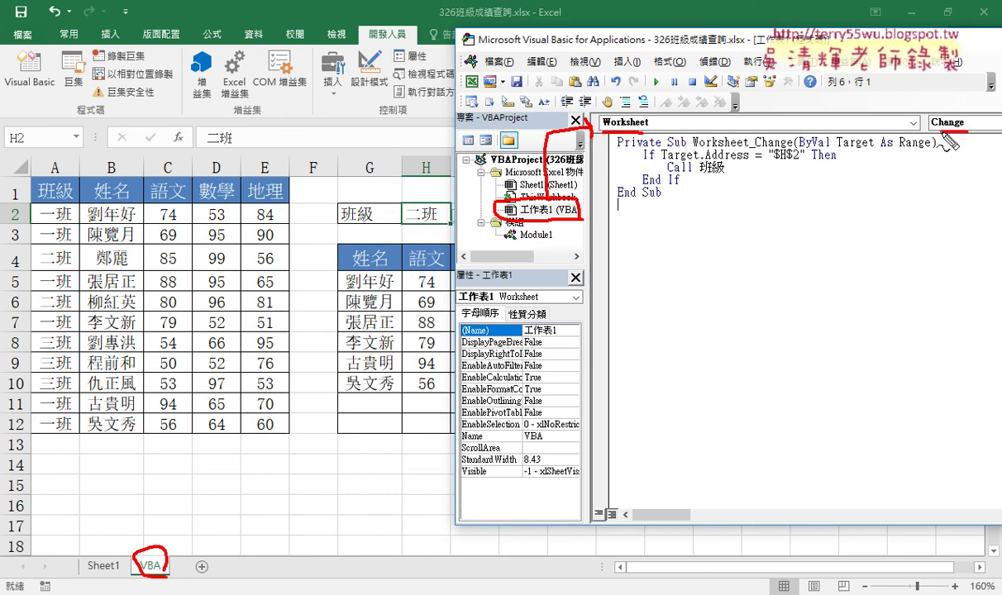
left_click_drag(969, 130, 928, 131)
left_click_drag(874, 150, 837, 150)
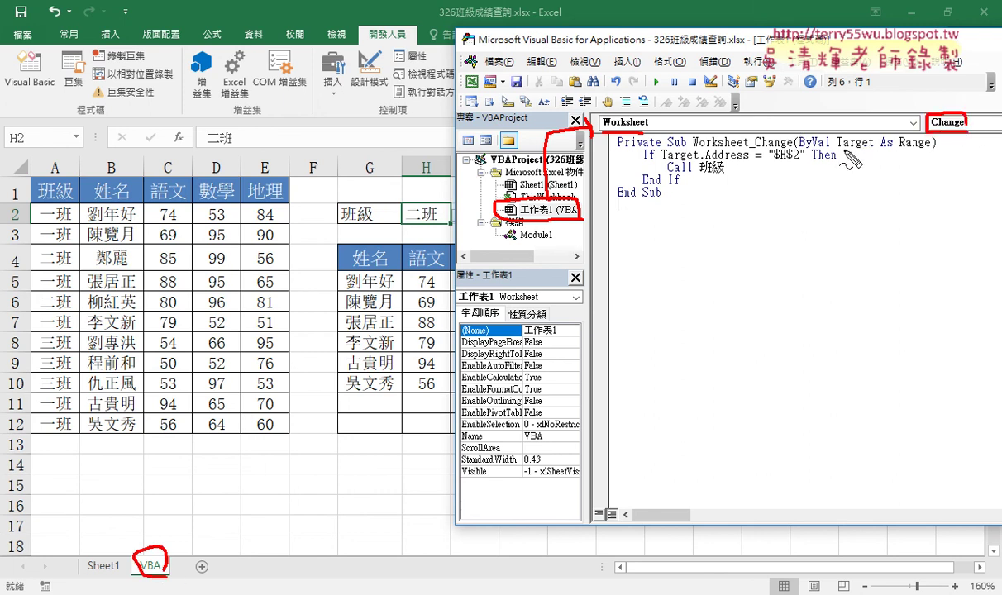
left_click_drag(662, 163, 790, 164)
left_click_drag(668, 175, 726, 174)
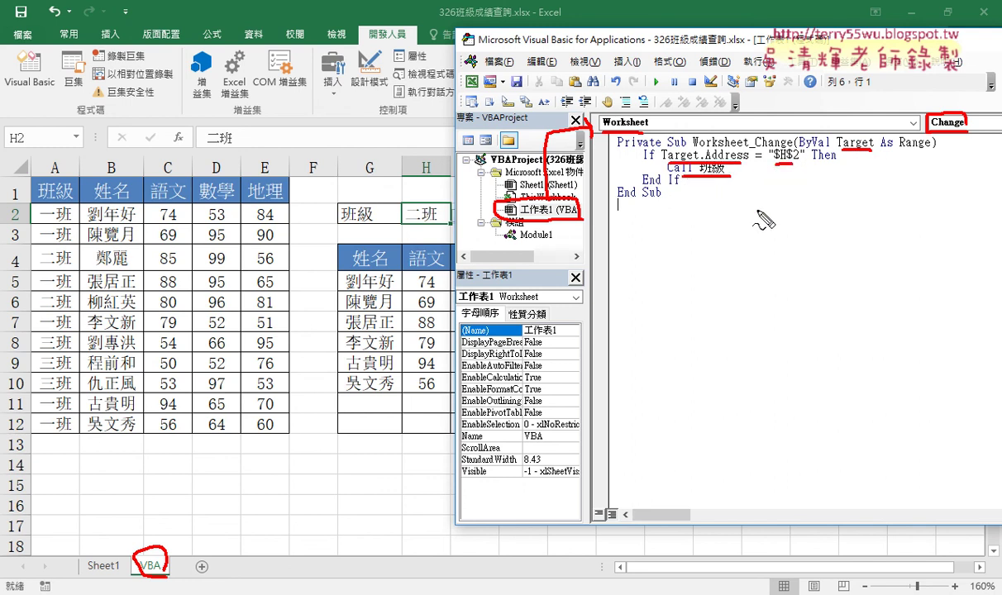
key("Escape")
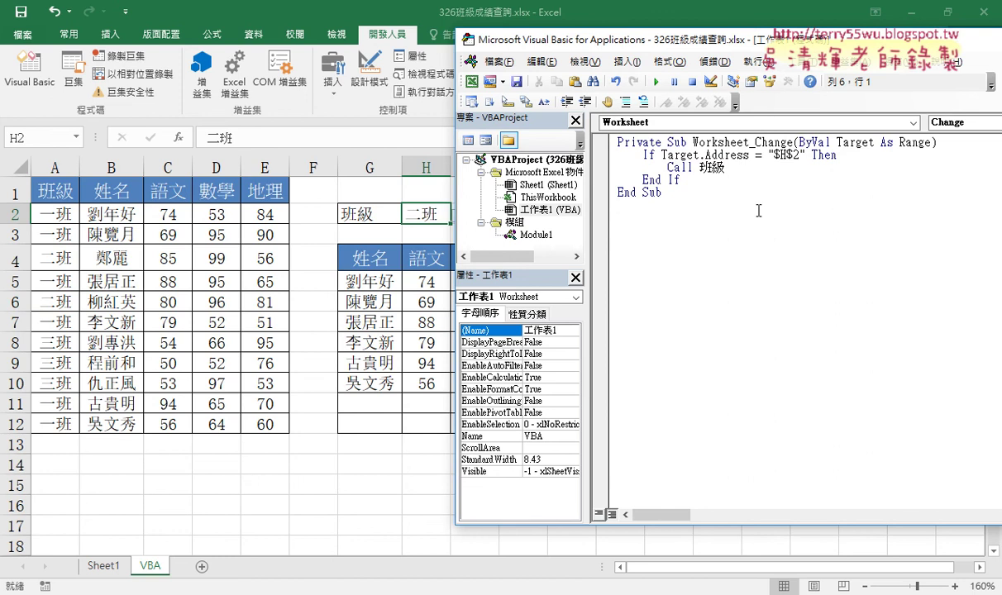
Delete the now-unneeded 班級 button from the worksheet
left_click(425, 282)
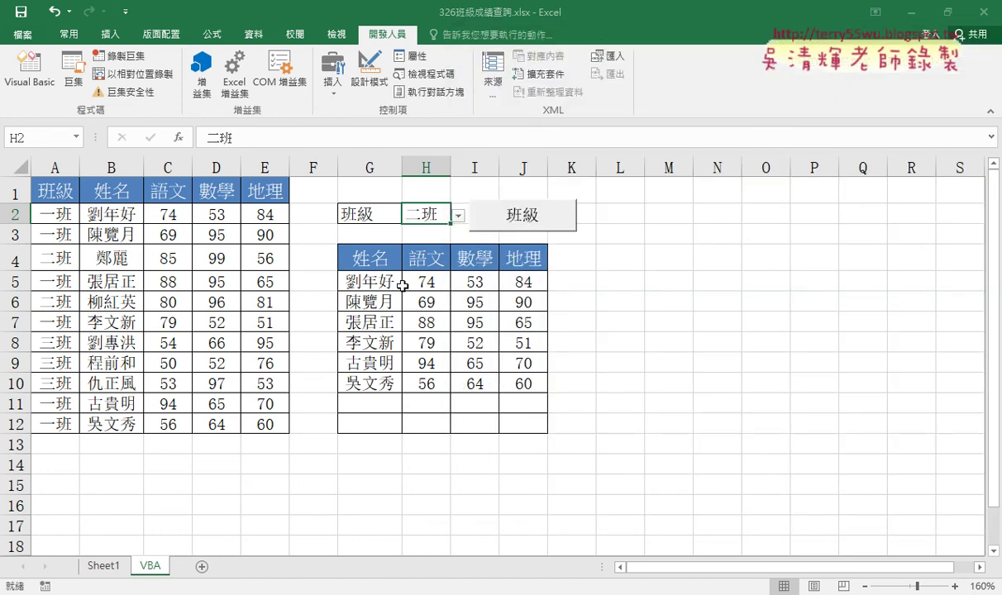
right_click(522, 220)
left_click(605, 227)
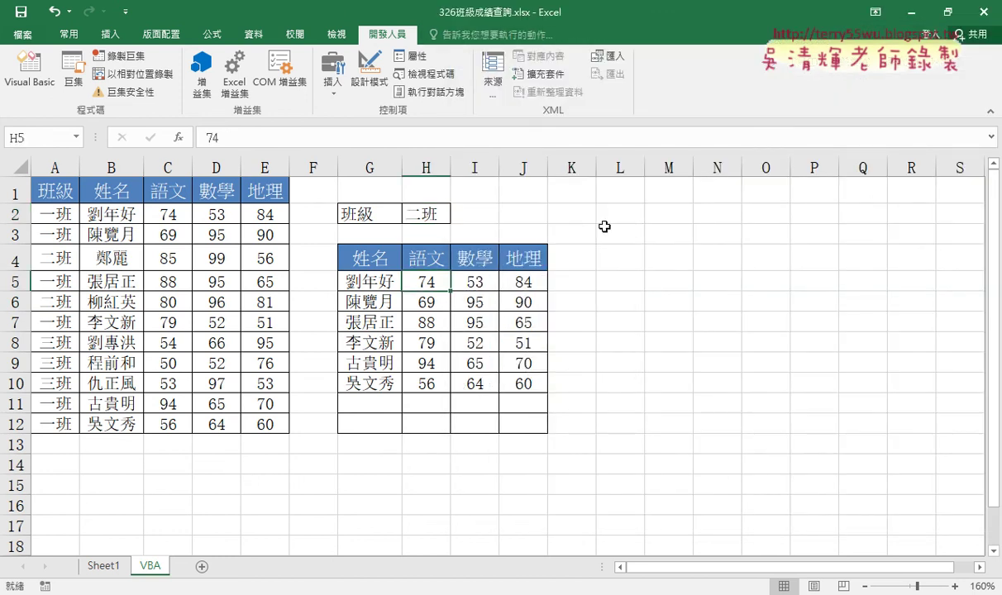
Pick 三班, 二班, then 一班 in H2 to test the table refresh, then reopen the VBA editor
left_click(445, 215)
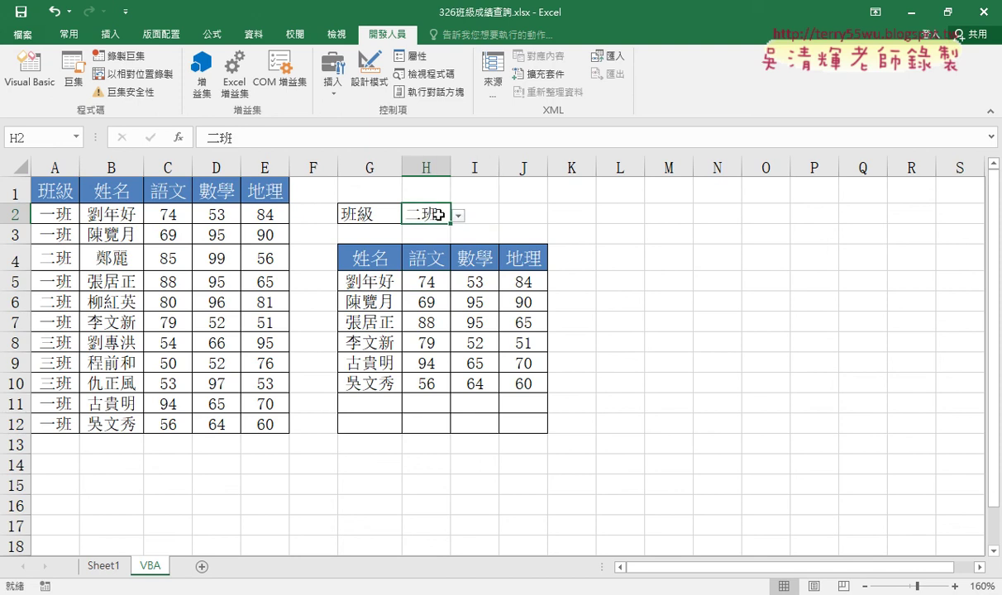
left_click(457, 216)
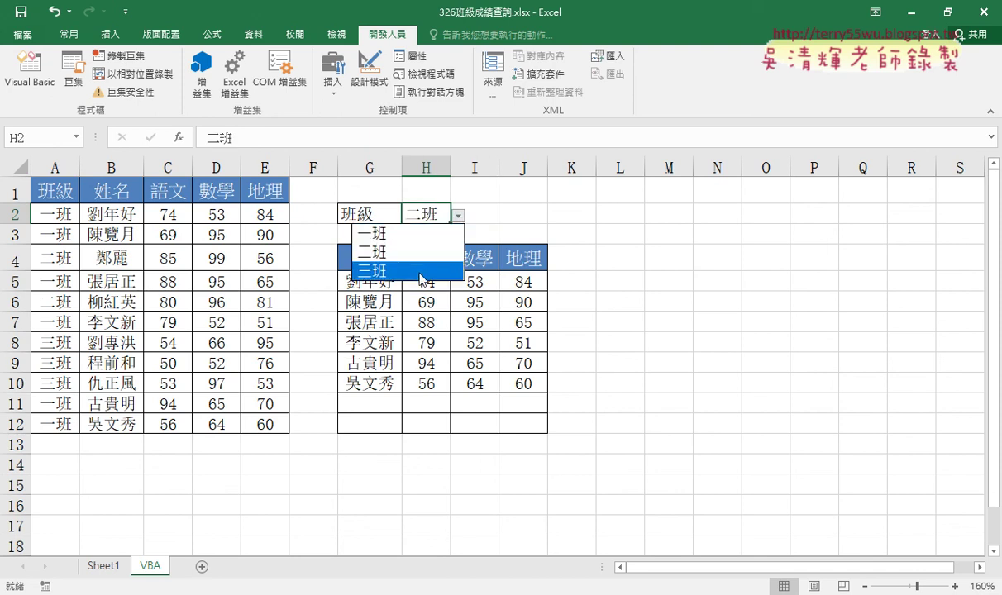
left_click(422, 273)
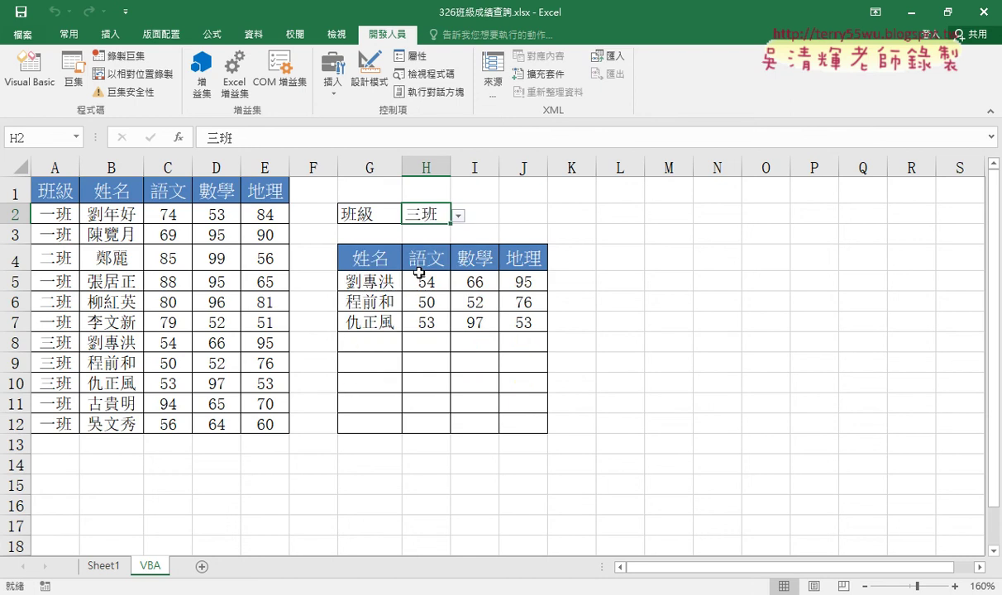
left_click_drag(358, 282, 526, 330)
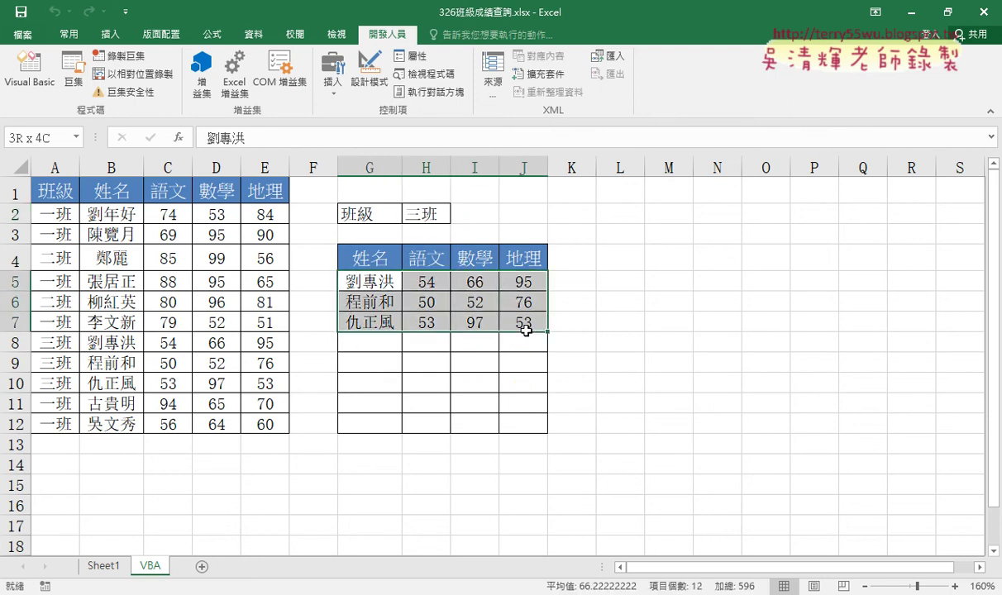
left_click(436, 213)
left_click(456, 215)
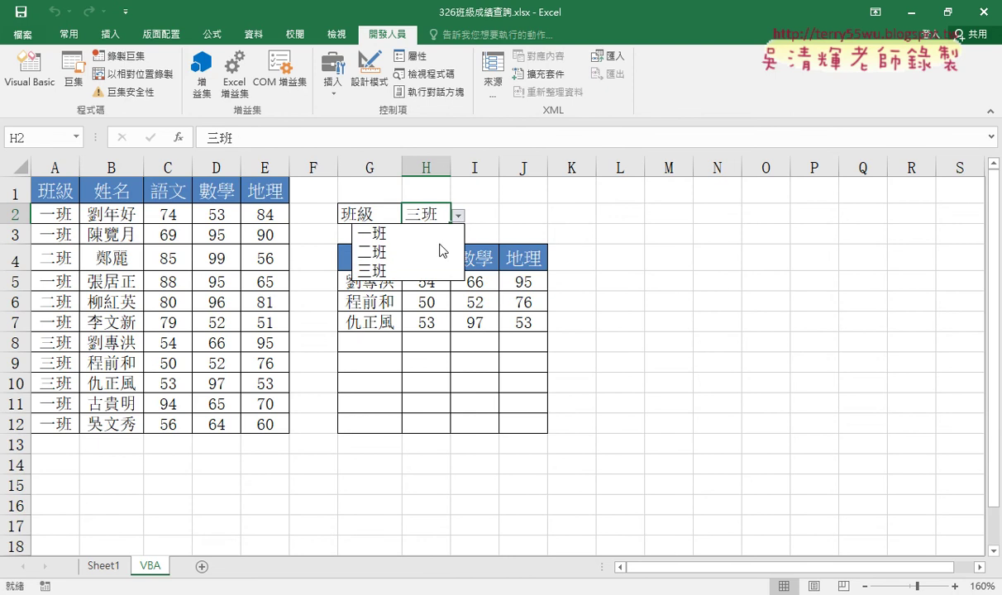
left_click(439, 253)
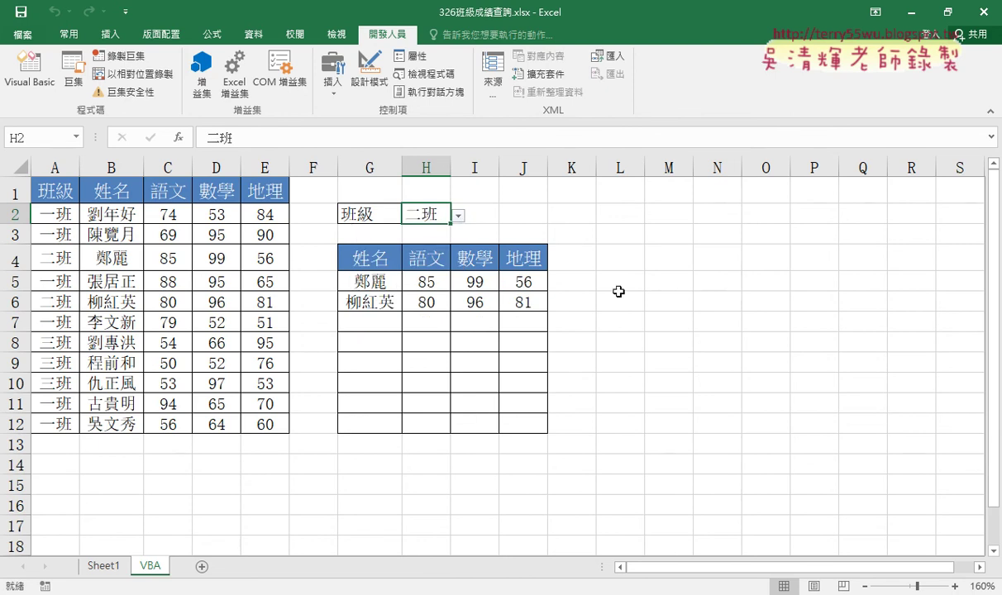
left_click(458, 217)
left_click(448, 235)
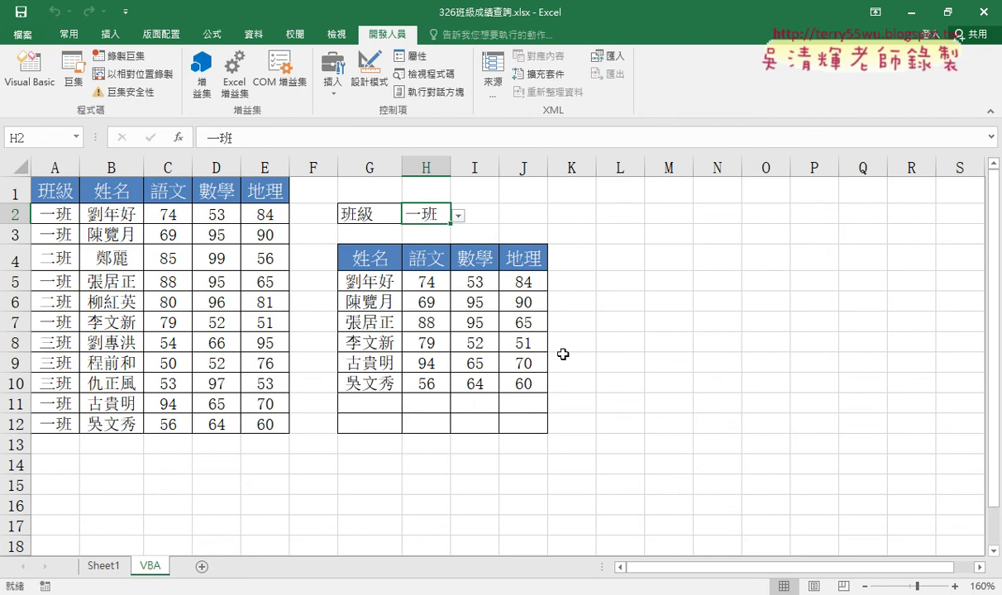
left_click(31, 73)
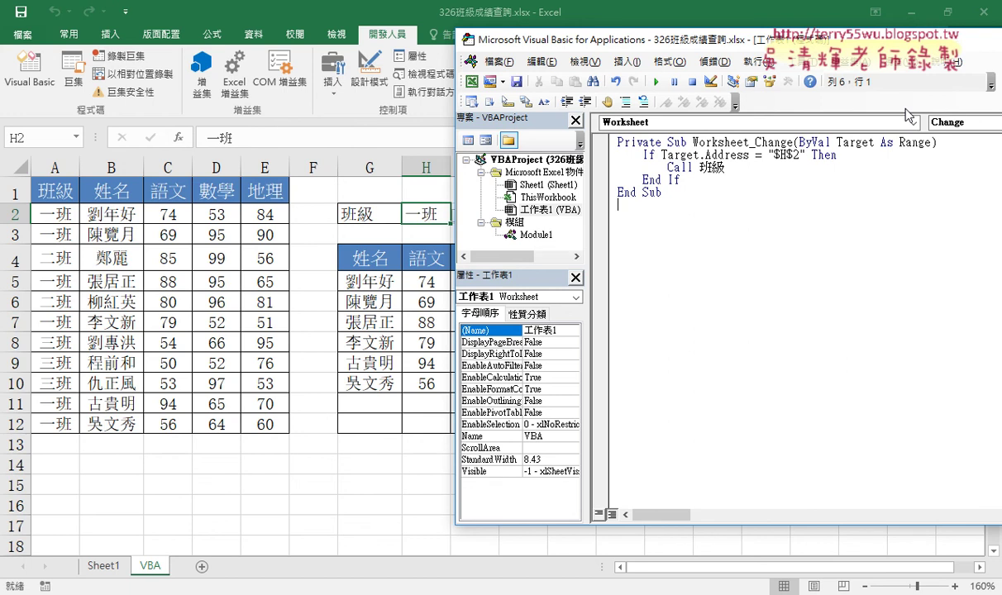
Open Module1's 班級 macro and select its Range("B" & i & ":E" & i).Copy statement
double_click(529, 234)
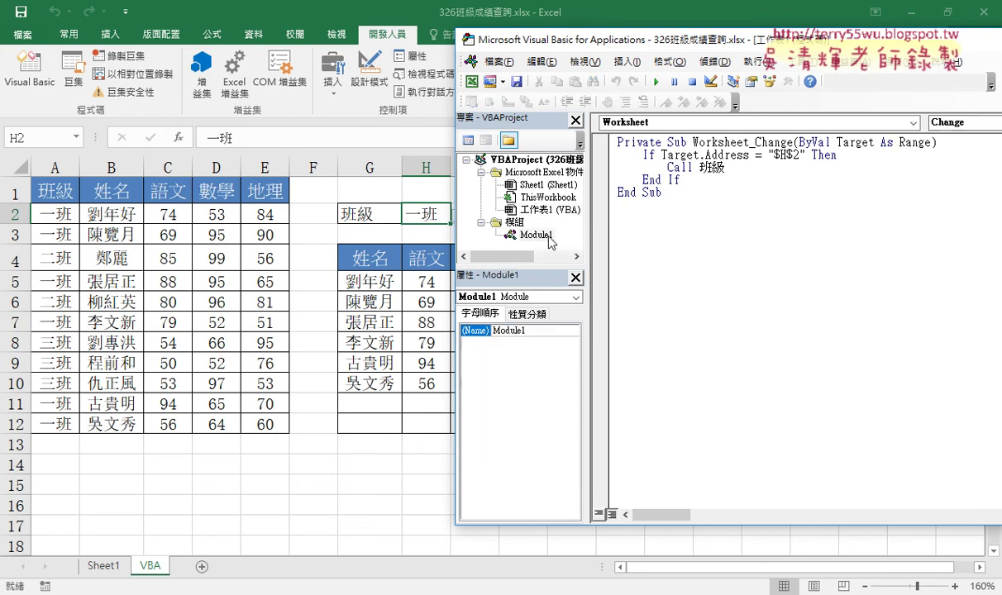
left_click_drag(727, 40, 487, 64)
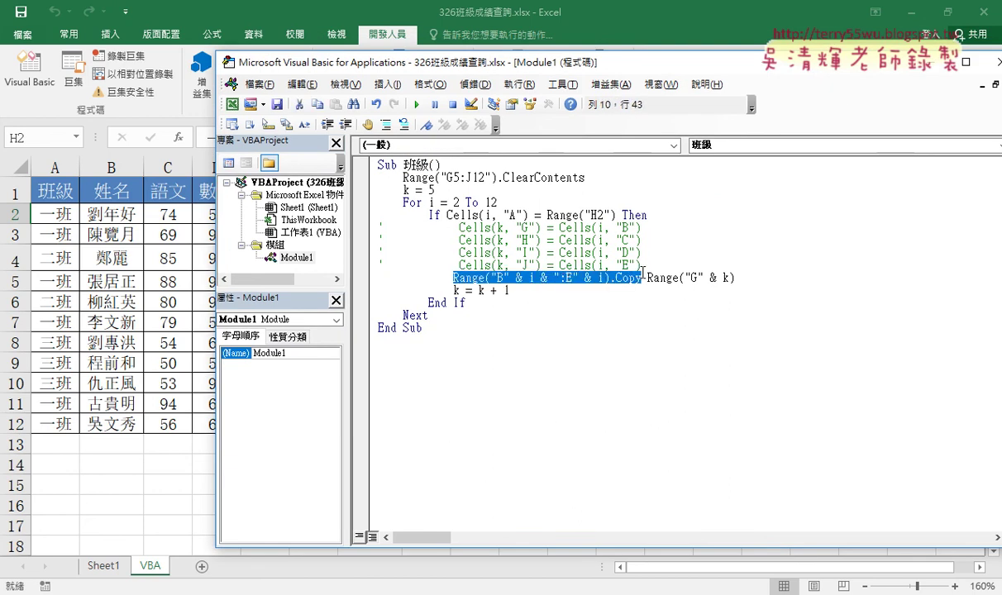
left_click_drag(453, 278, 643, 279)
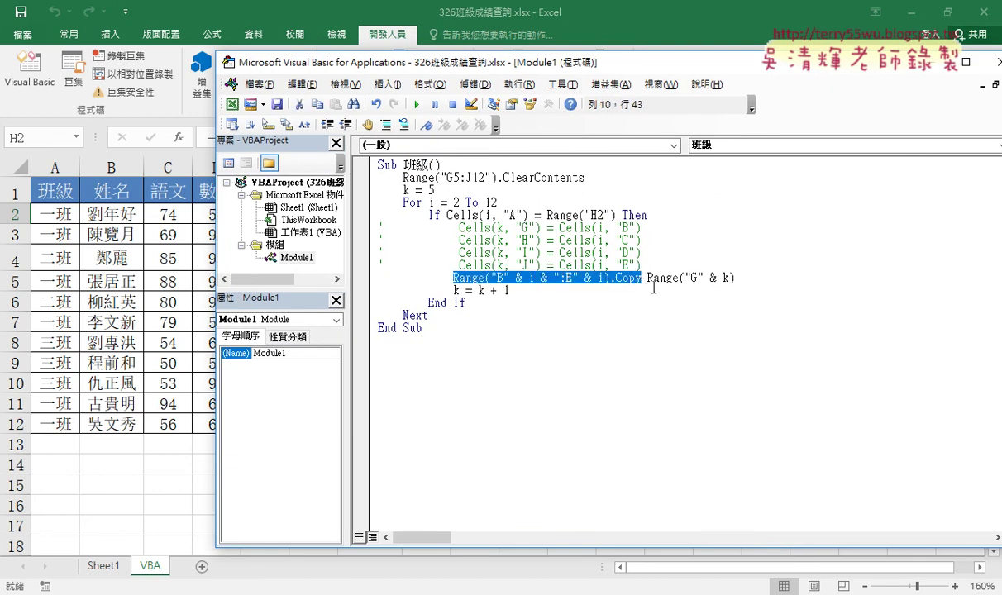